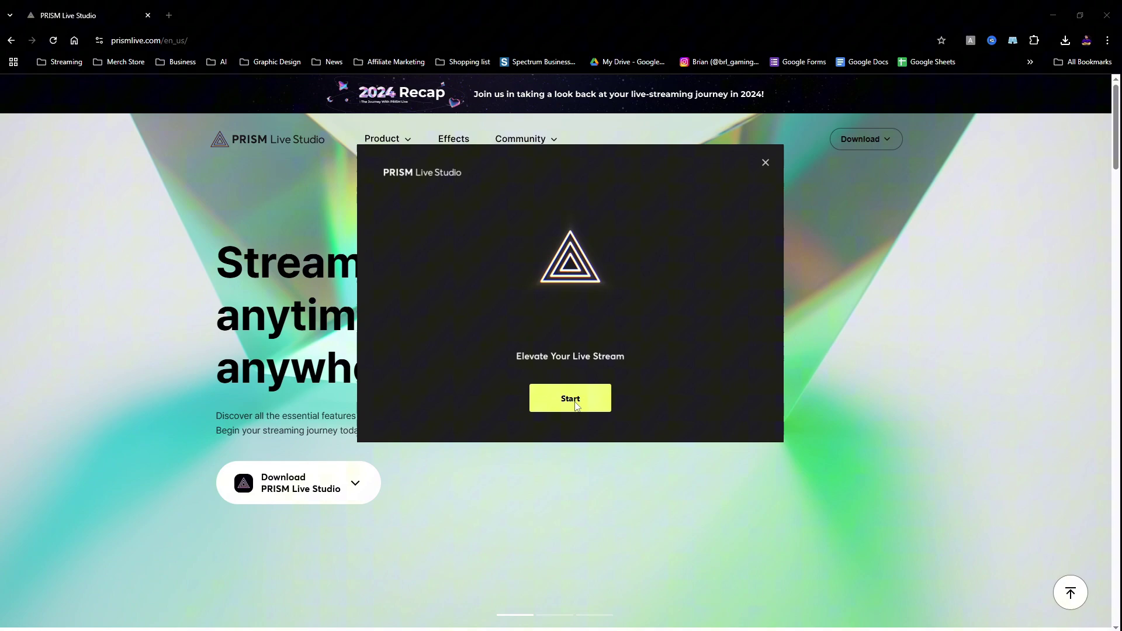
# Start PRISM Live Studio from the welcome window to reach Scene 1's main studio
pyautogui.click(573, 406)
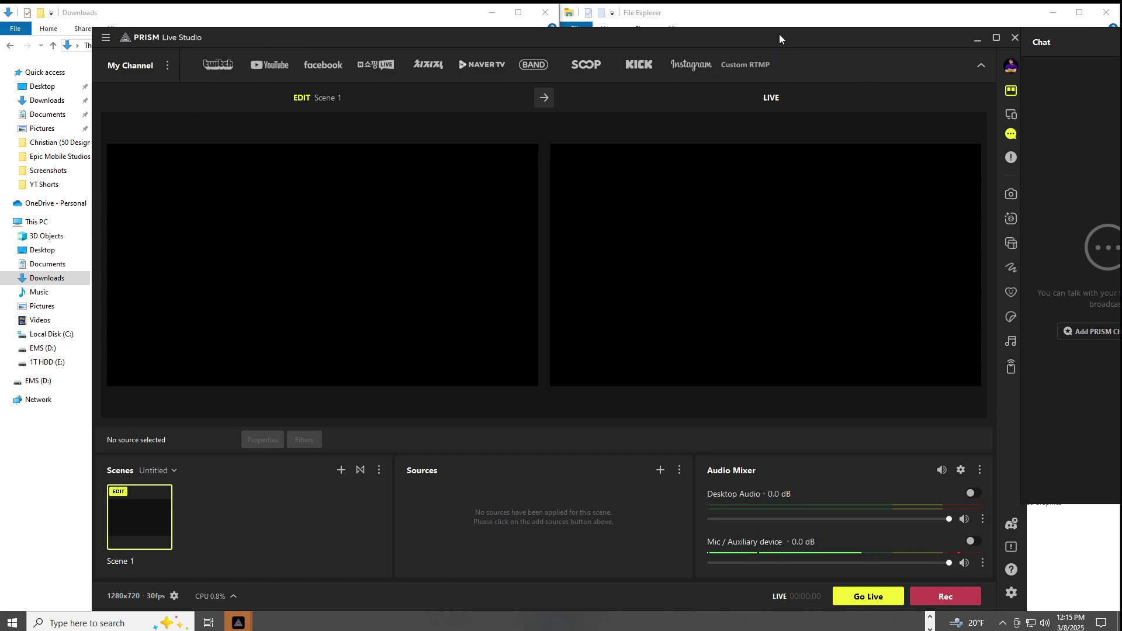
# Dock Chat, turn off Studio Mode, maximize the window and drop Mic/Aux to -inf dB
pyautogui.moveTo(779, 33); pyautogui.dragTo(705, 26)
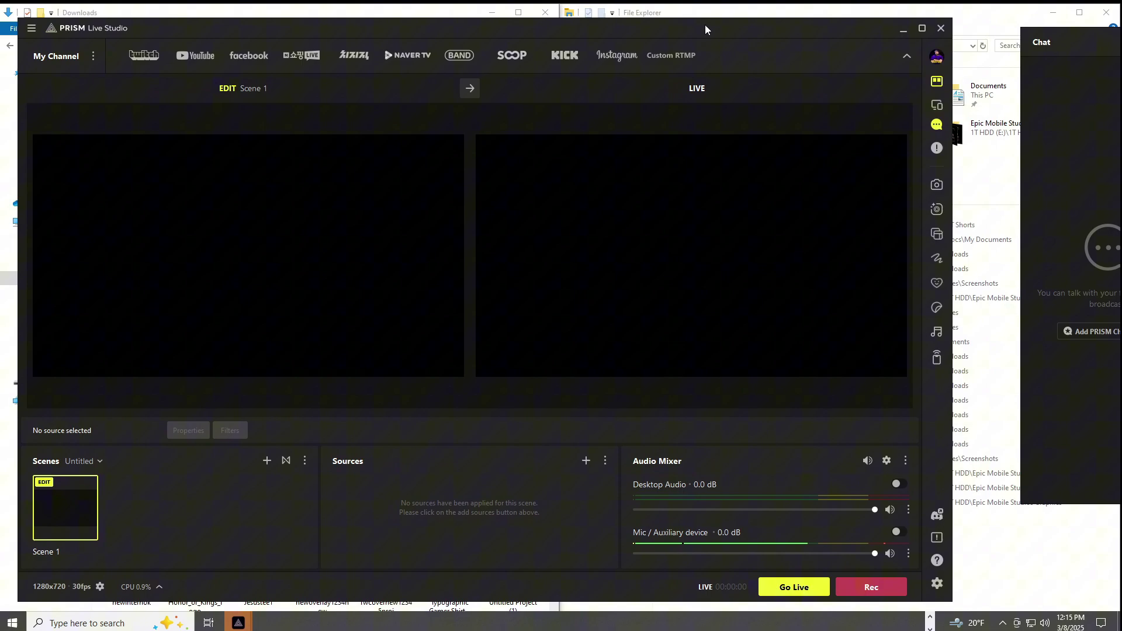
pyautogui.moveTo(1071, 35); pyautogui.dragTo(894, 149)
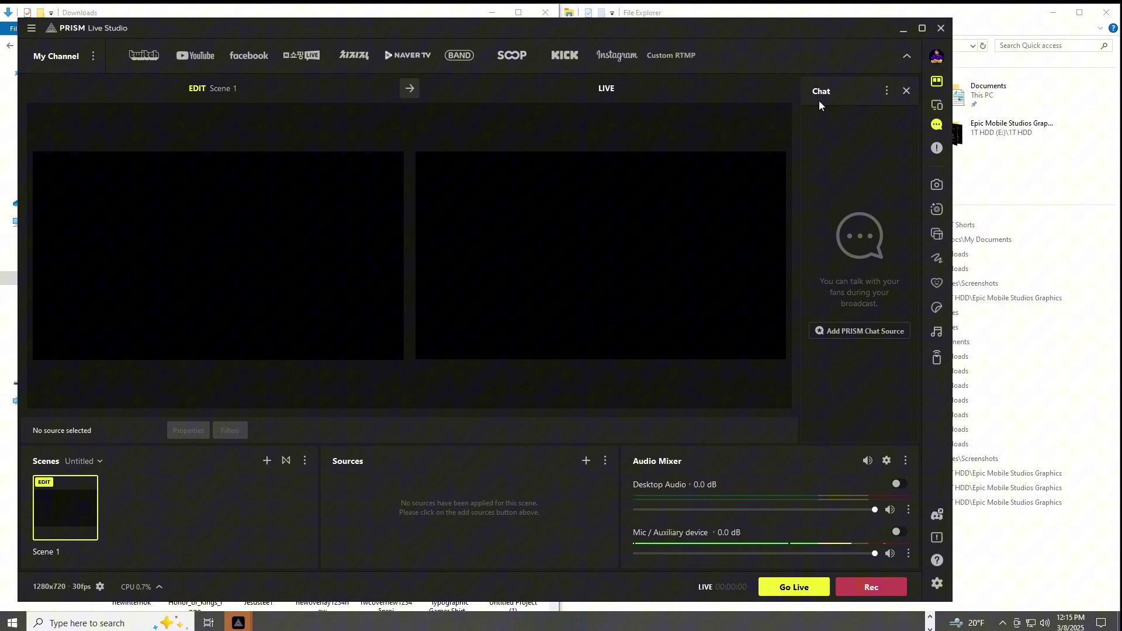
pyautogui.click(937, 80)
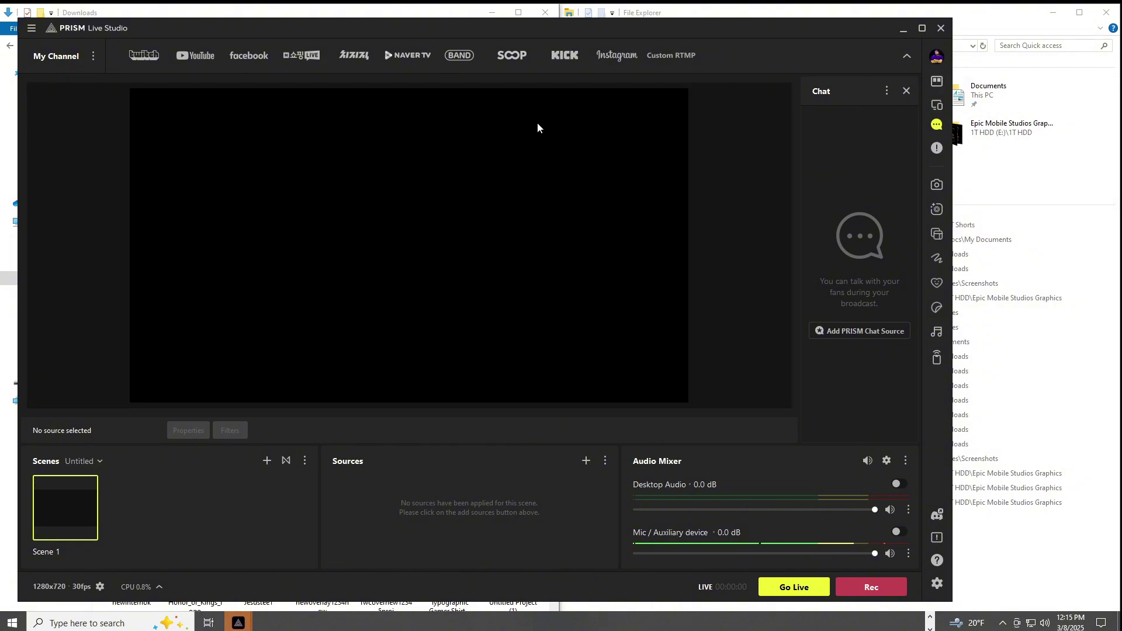
pyautogui.click(922, 29)
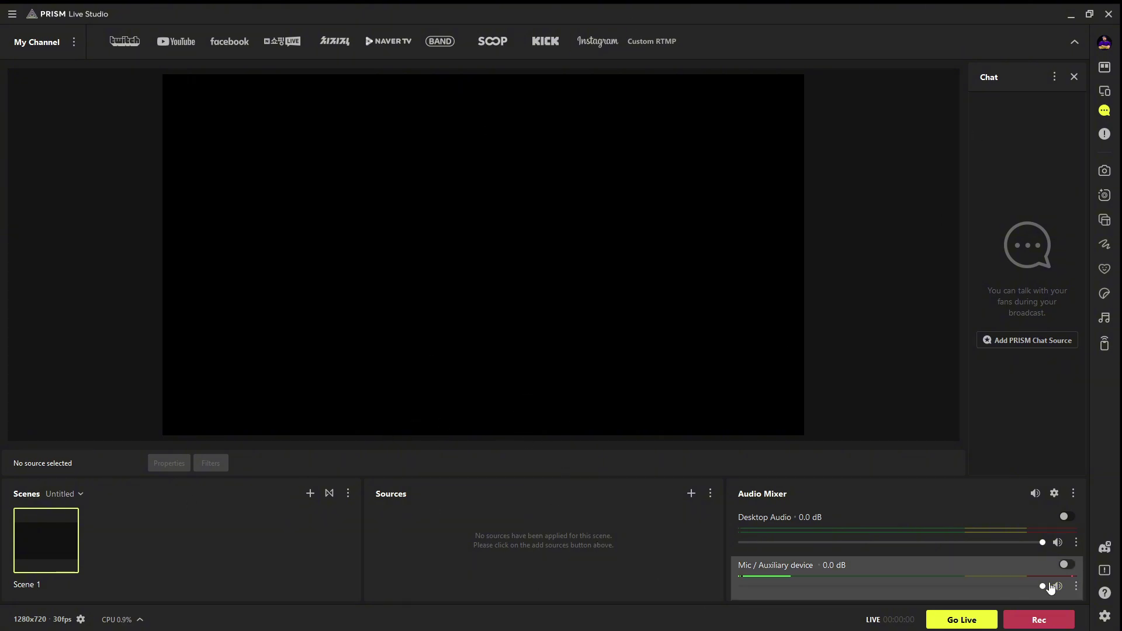
pyautogui.moveTo(1042, 587); pyautogui.dragTo(740, 587)
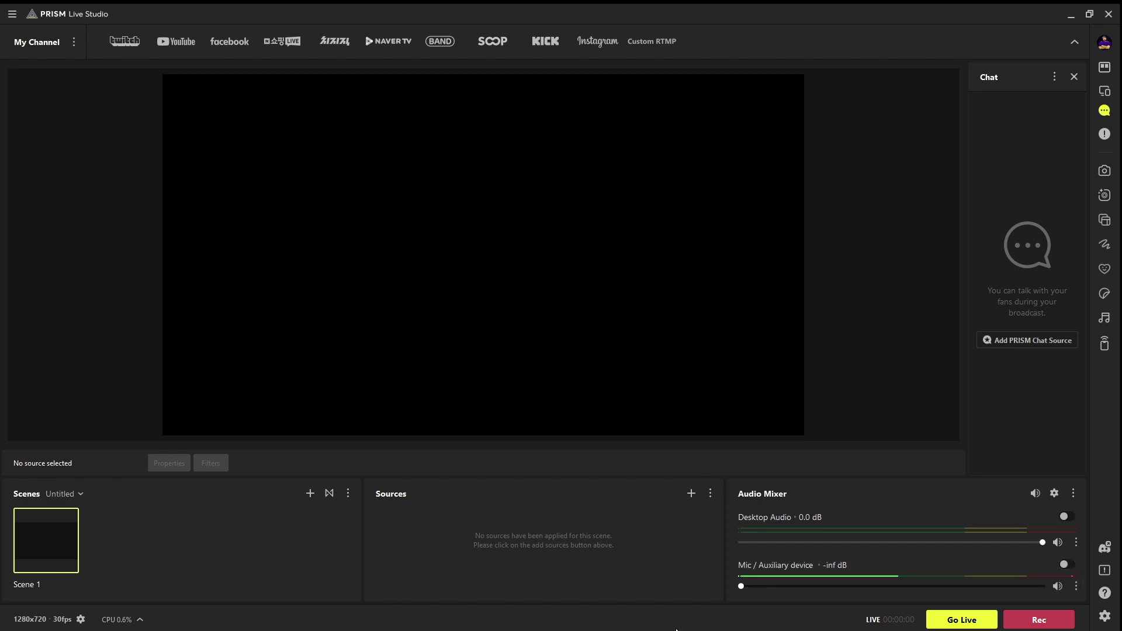
# Close PRISM, decline the Pegasun update, and browse Local Disk (C:)
pyautogui.click(1109, 14)
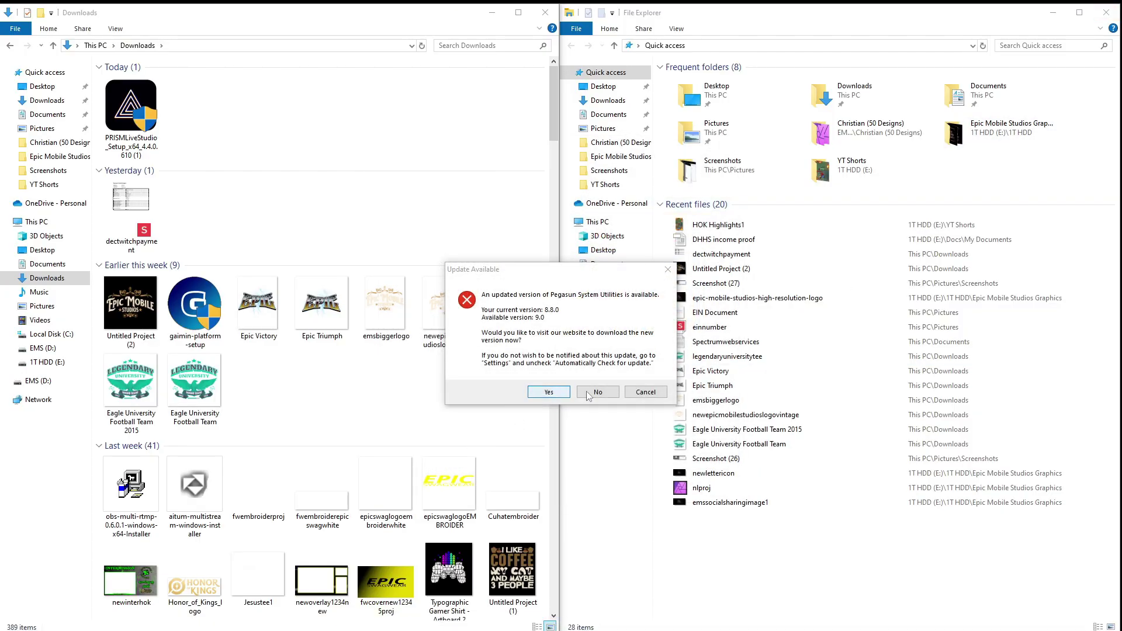
pyautogui.click(609, 395)
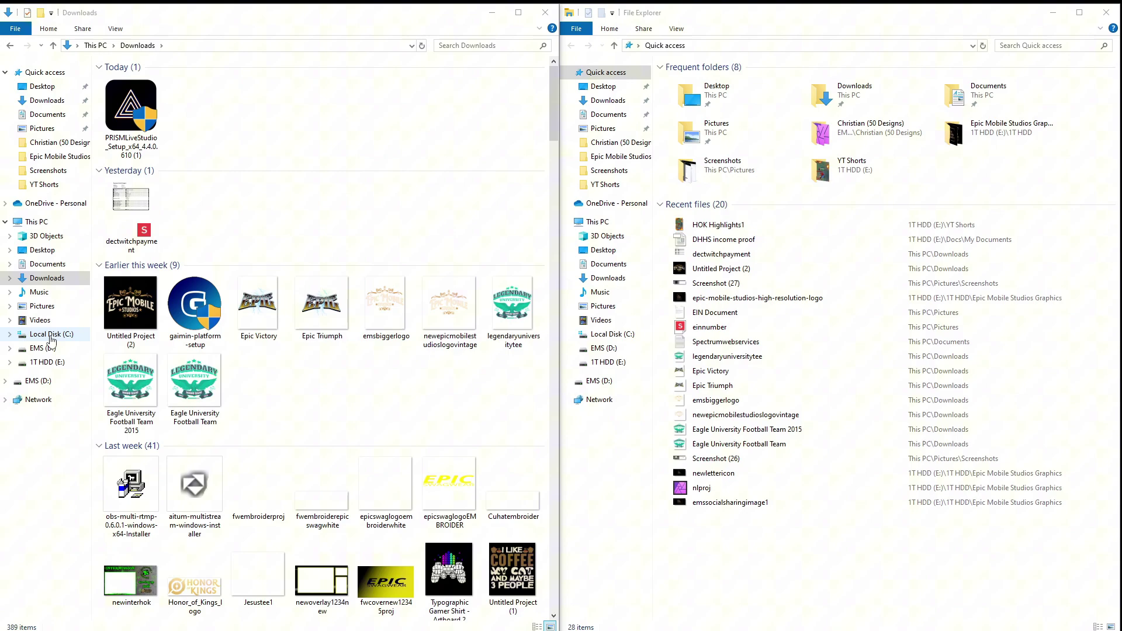
pyautogui.click(50, 336)
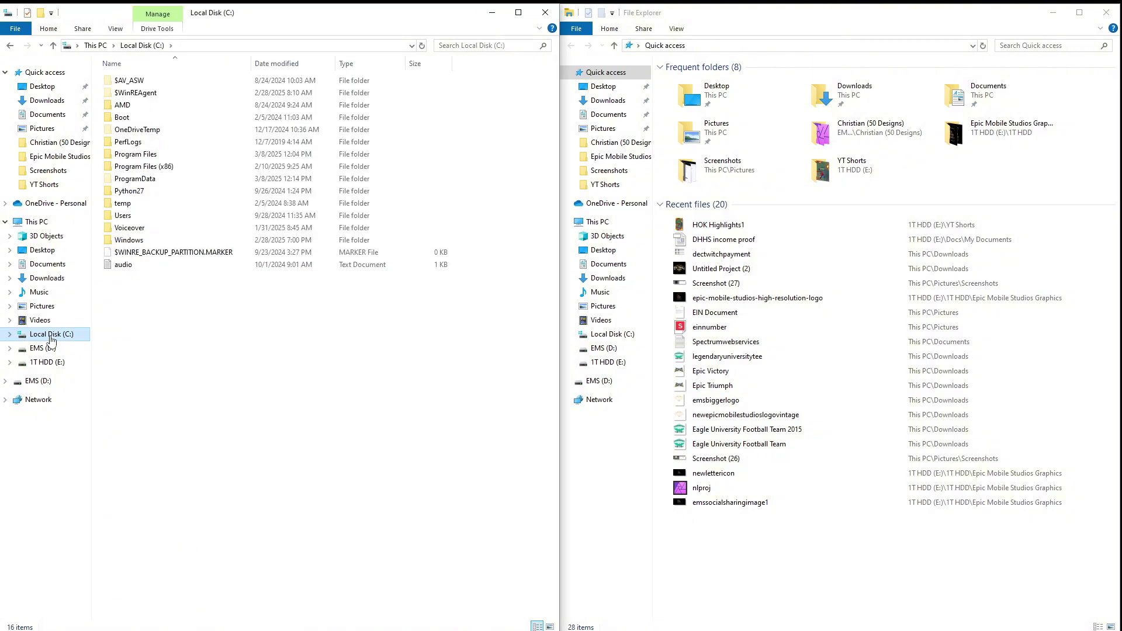
# Open Users, then the user's profile folder, and select its AppData folder
pyautogui.click(128, 216)
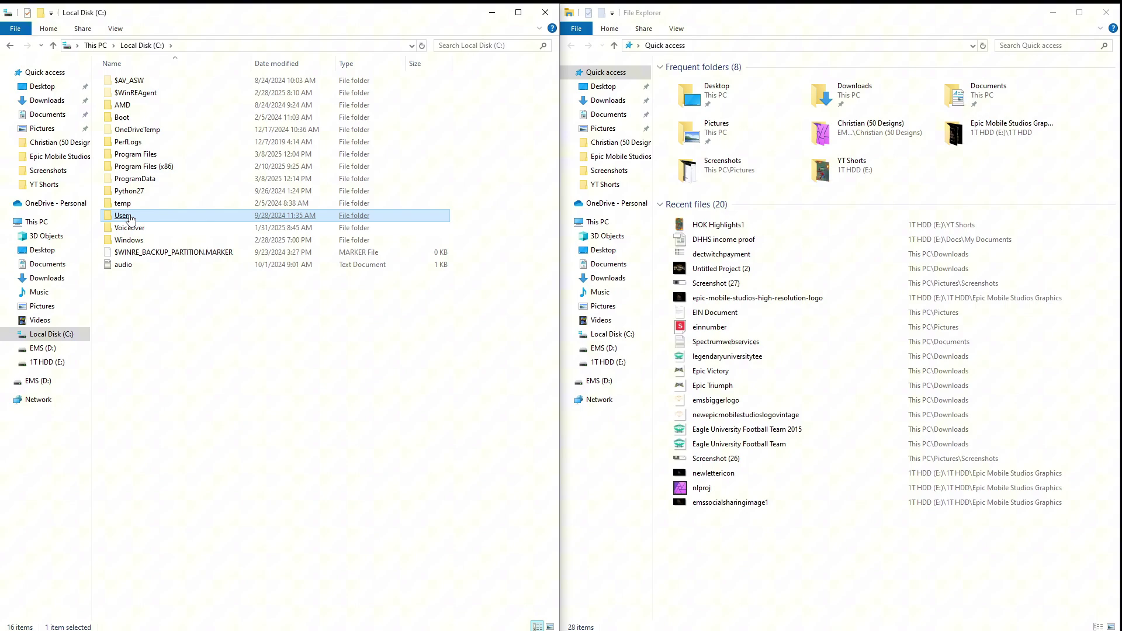
pyautogui.doubleClick(130, 217)
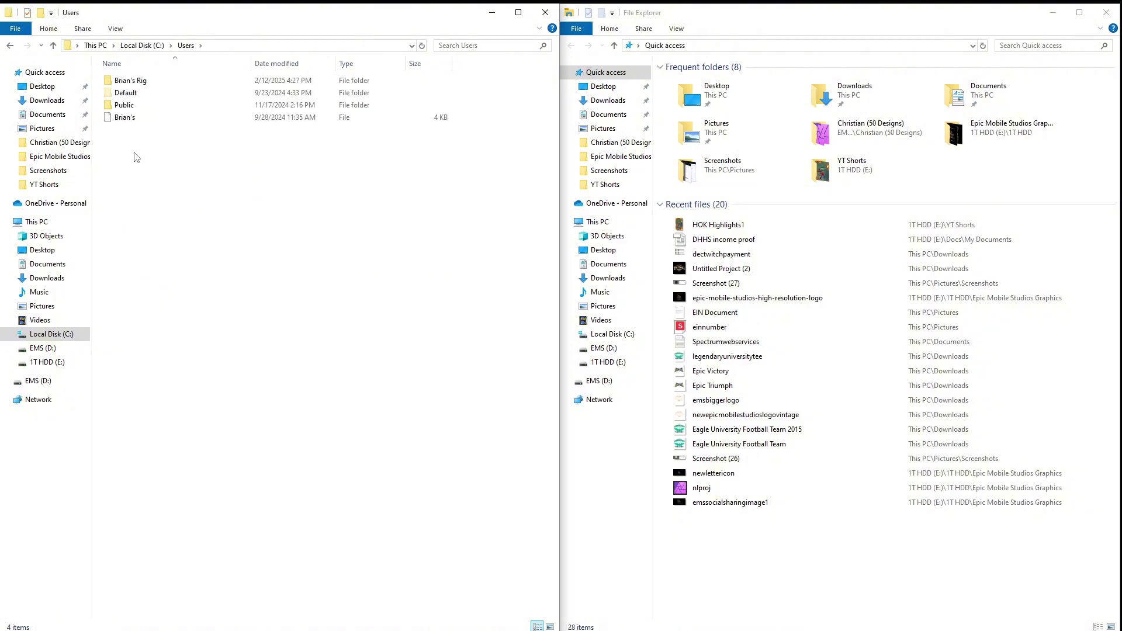
pyautogui.click(134, 86)
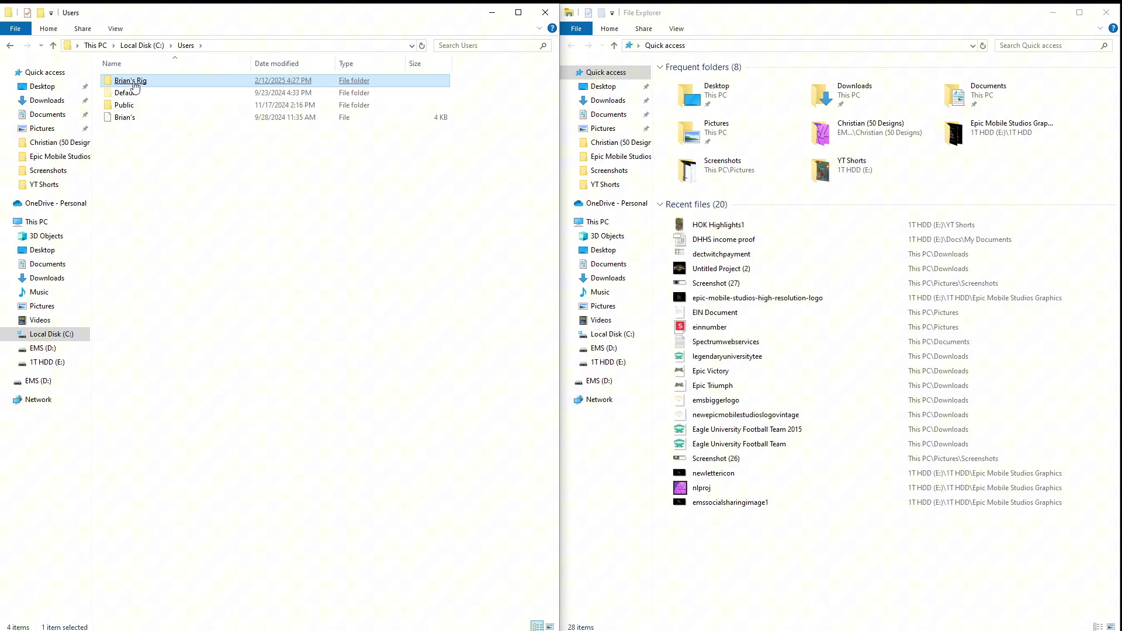
pyautogui.doubleClick(133, 86)
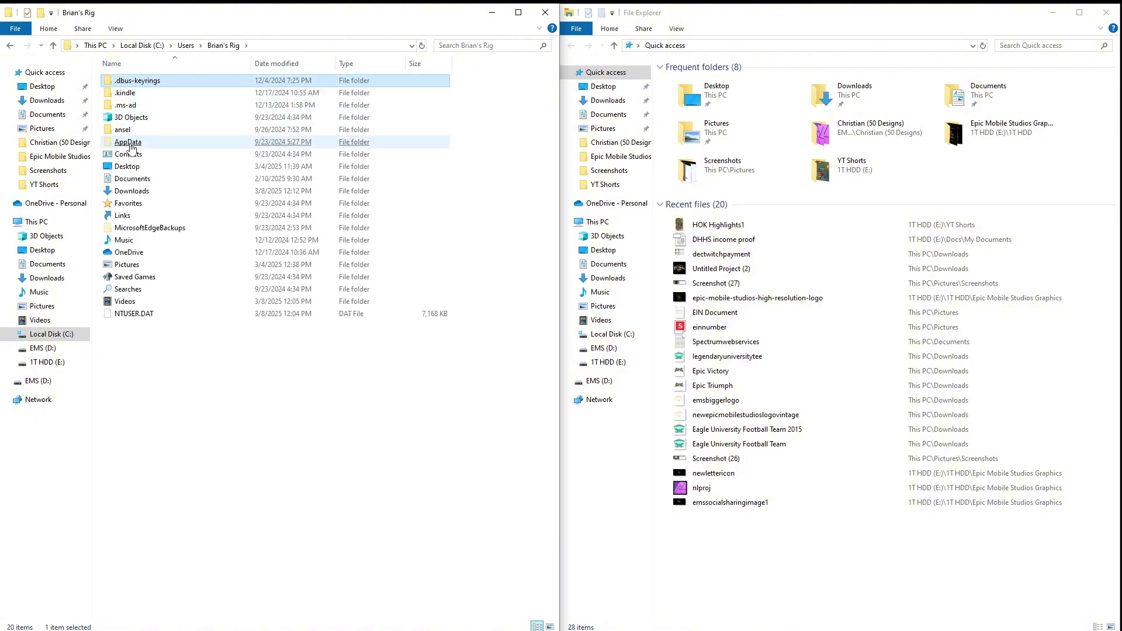
pyautogui.click(131, 147)
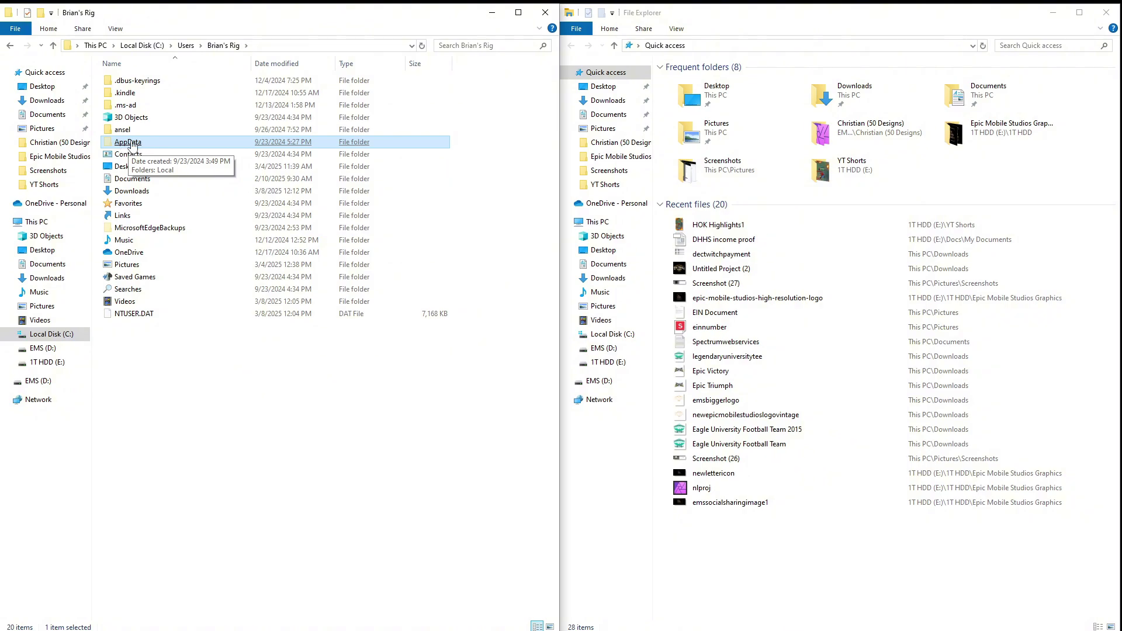
pyautogui.rightClick(483, 85)
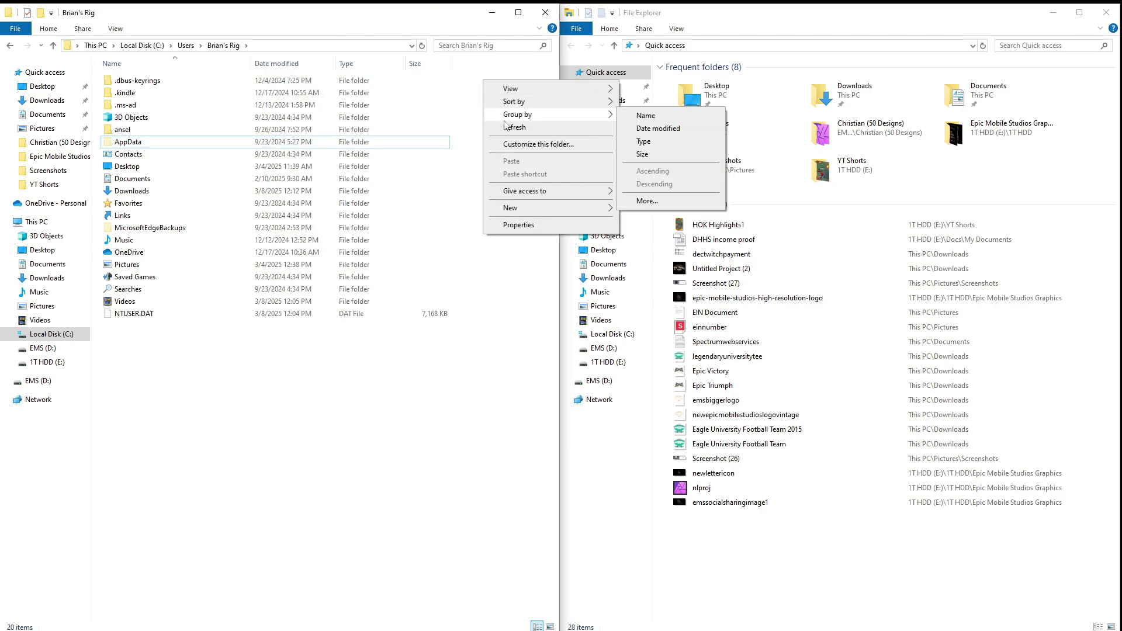
pyautogui.moveTo(510, 196)
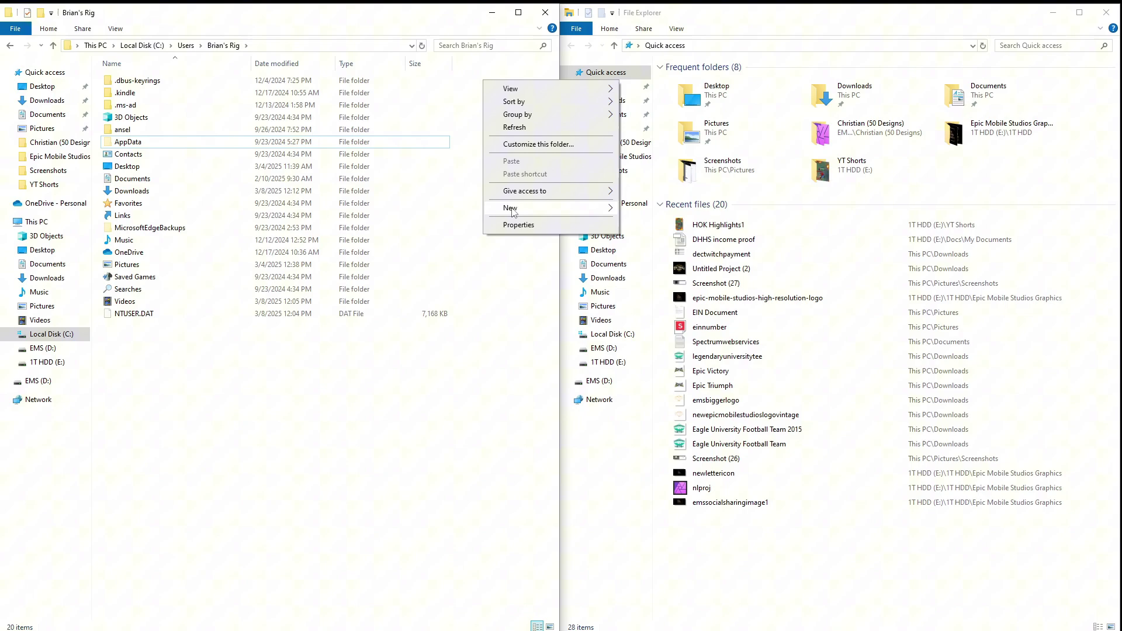
pyautogui.click(503, 259)
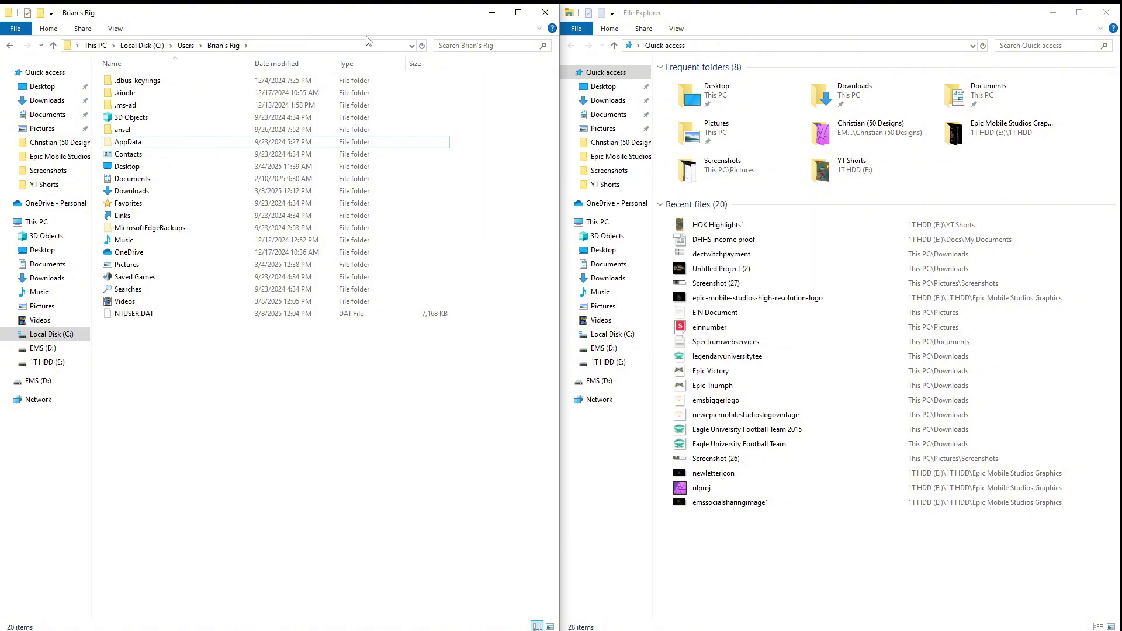
pyautogui.click(115, 30)
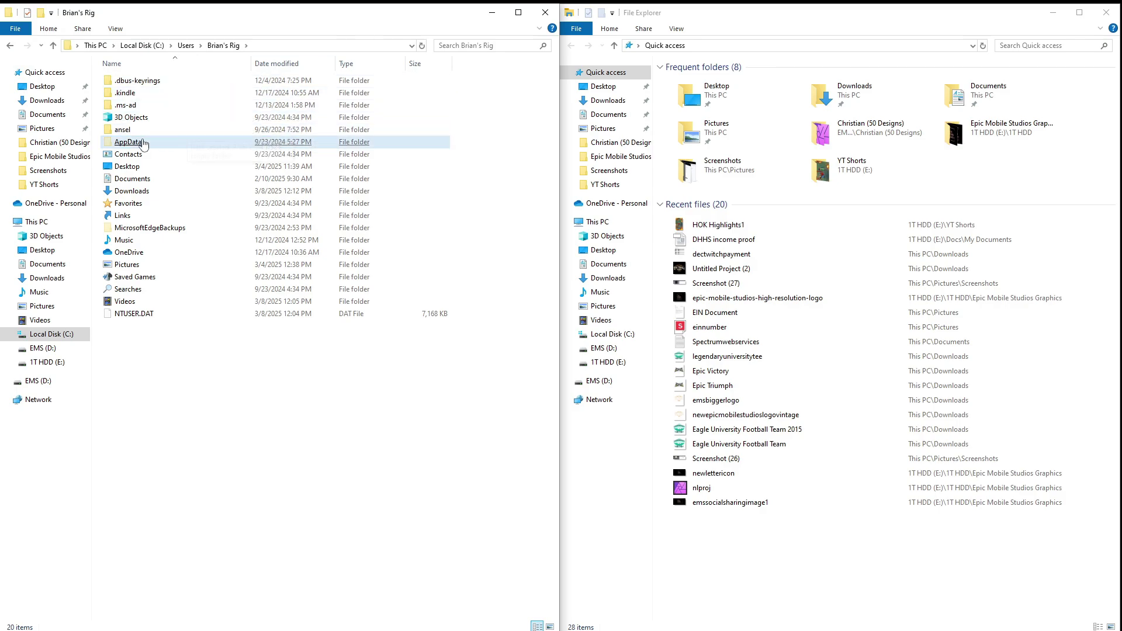
pyautogui.click(143, 143)
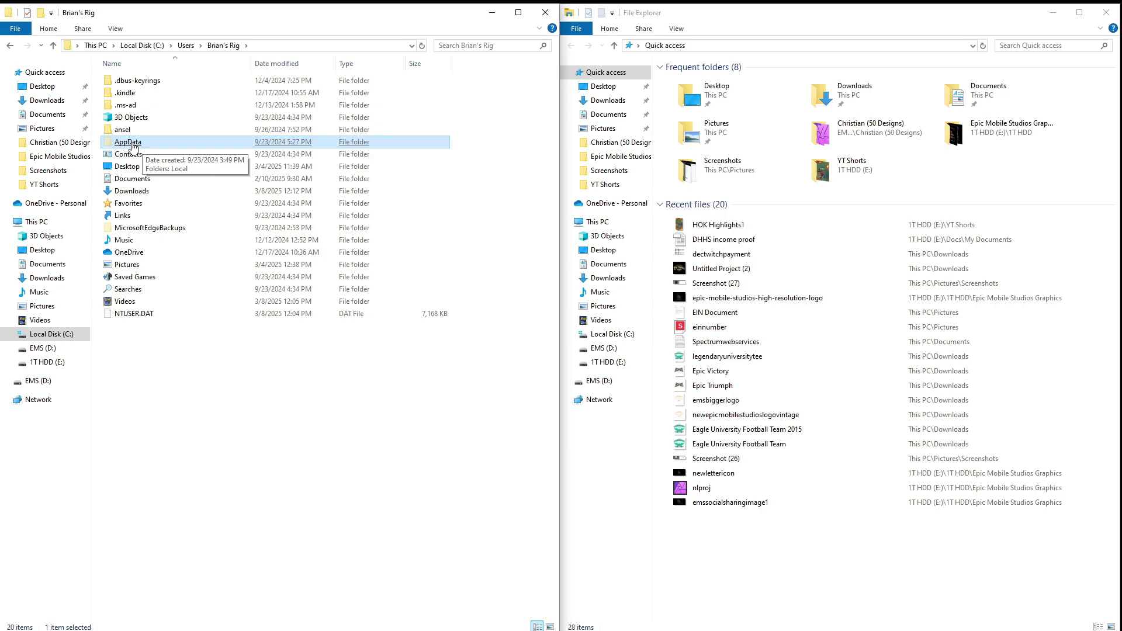
# Open the AppData folder and then its Local folder
pyautogui.doubleClick(133, 146)
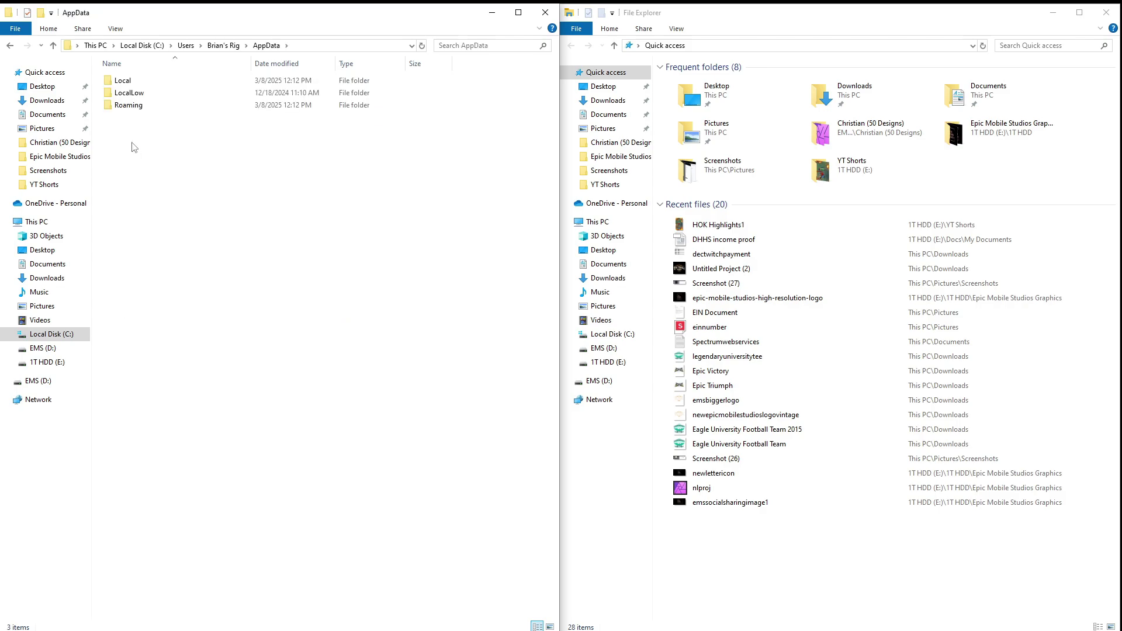
pyautogui.click(127, 83)
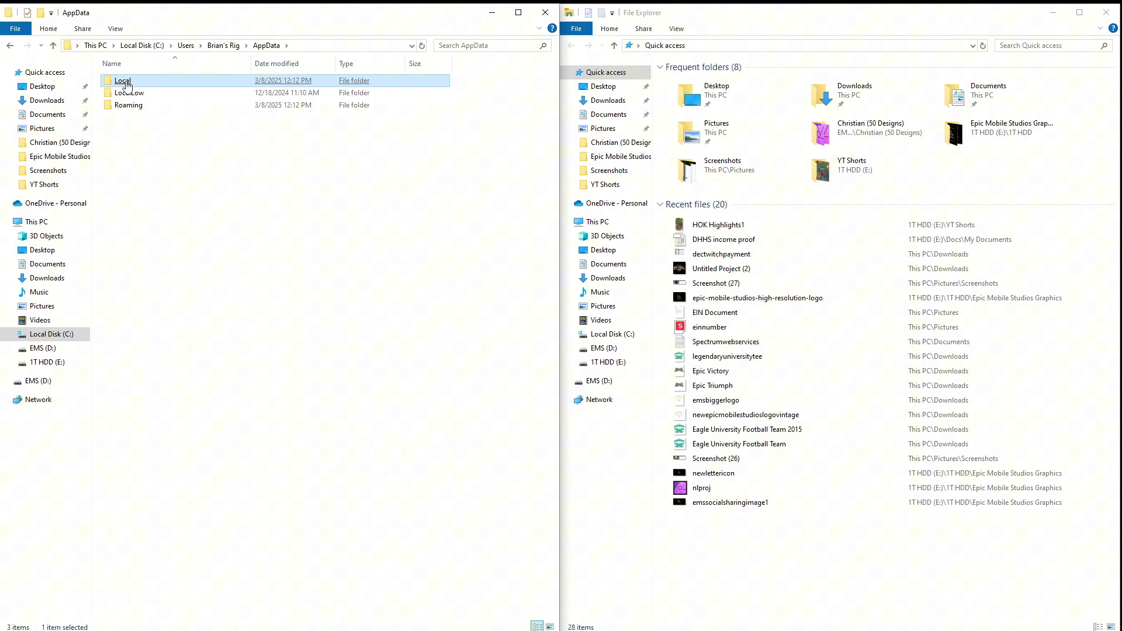
pyautogui.doubleClick(126, 85)
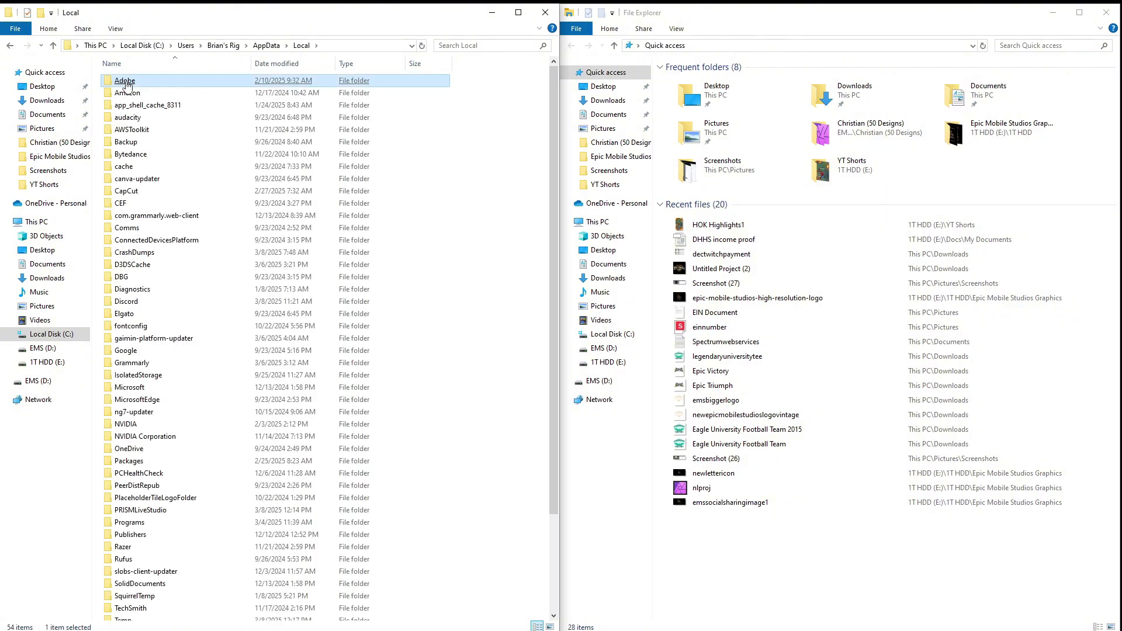
# Find the PRISMLiveStudio folder further down Local and open it
pyautogui.click(153, 289)
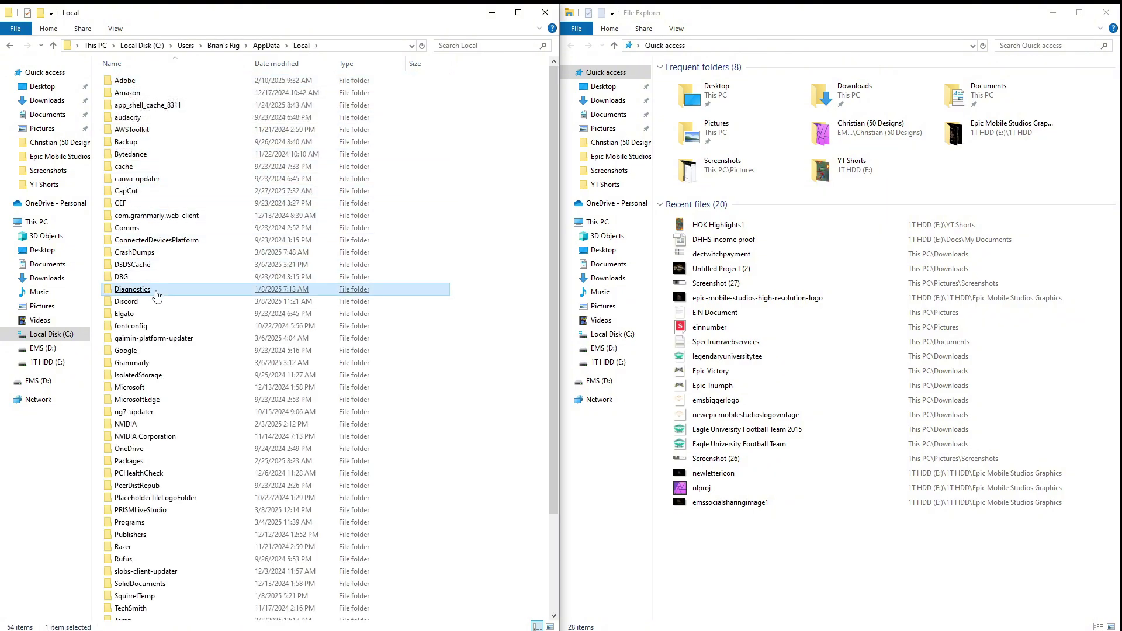
pyautogui.scroll(-1, 157, 295)
pyautogui.scroll(-1, 156, 295)
pyautogui.click(151, 295)
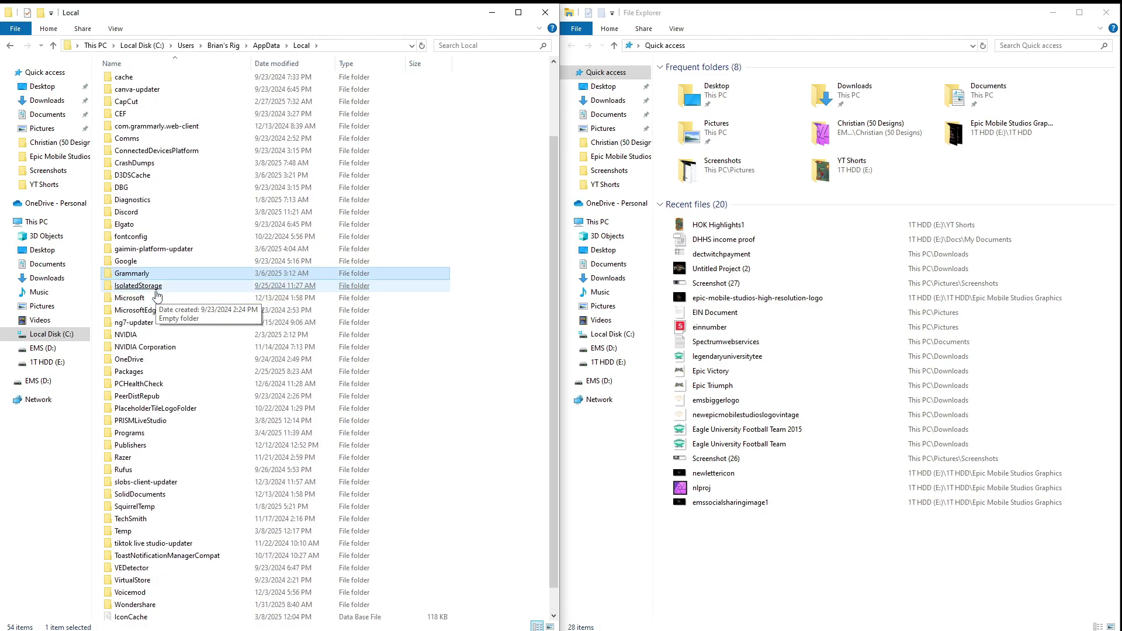
pyautogui.scroll(-1, 149, 310)
pyautogui.click(140, 396)
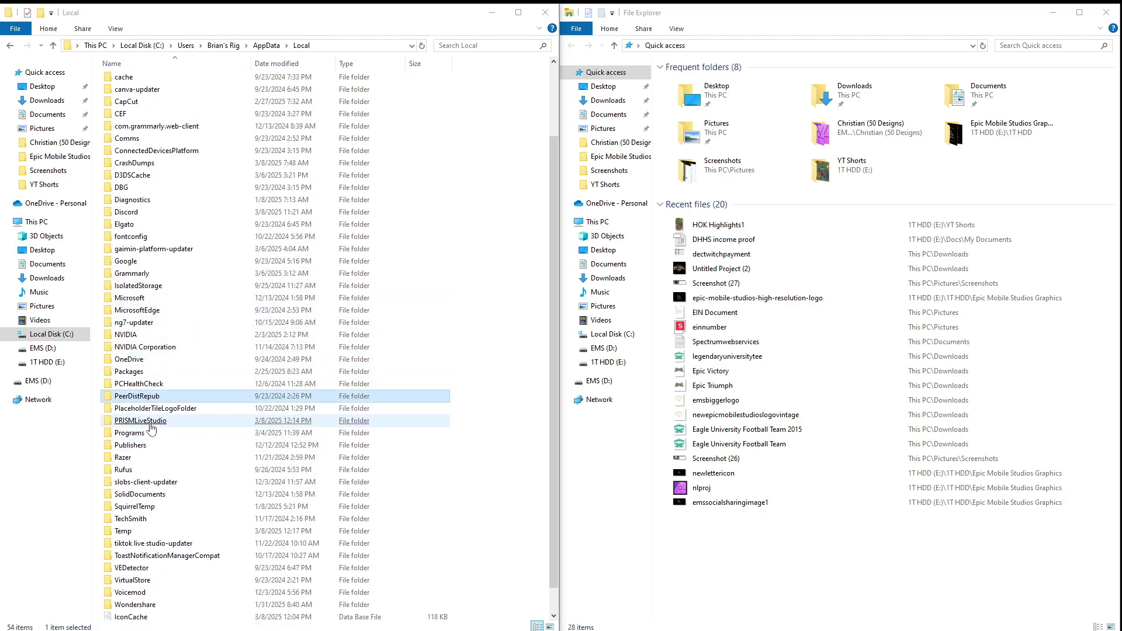
pyautogui.click(150, 422)
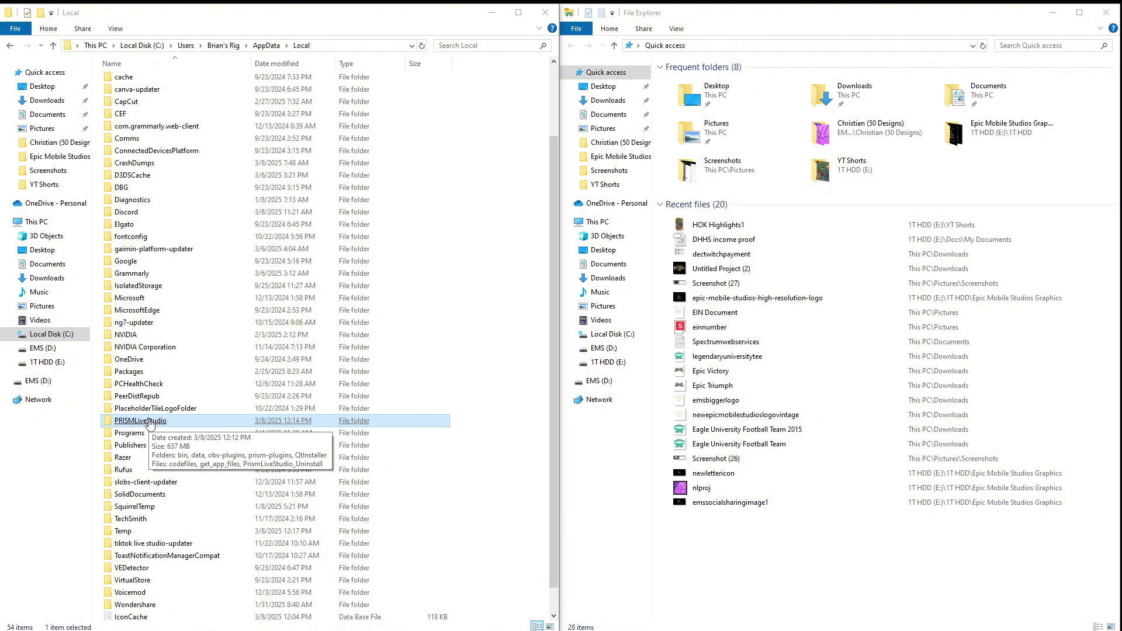
pyautogui.doubleClick(151, 421)
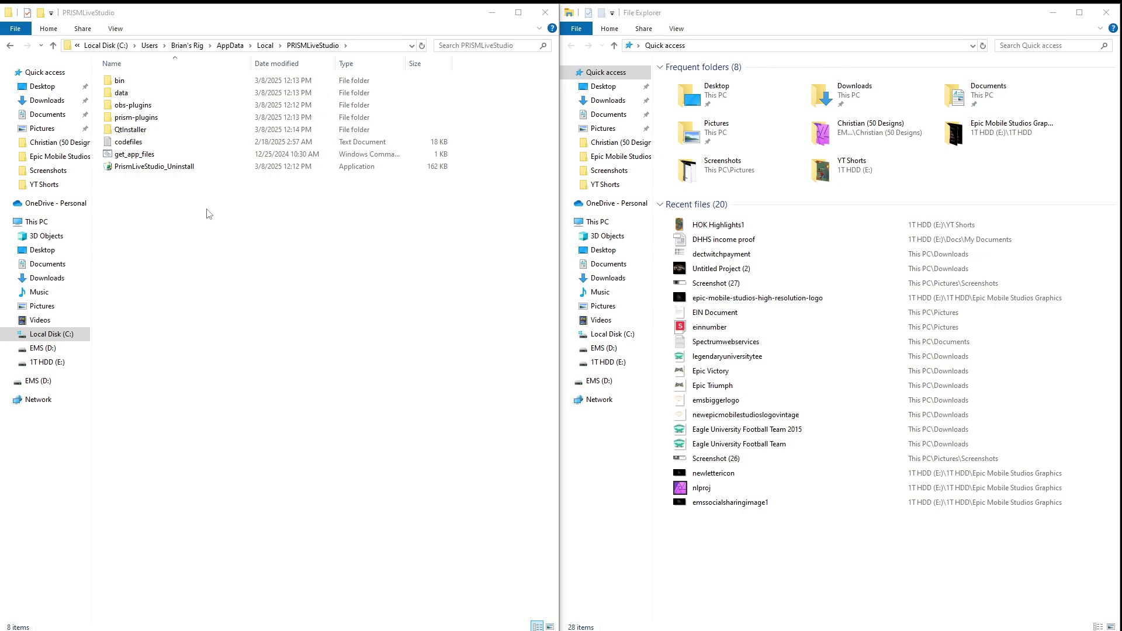
# Open PRISMLiveStudio's obs-plugins folder and then its 64bit subfolder
pyautogui.click(117, 106)
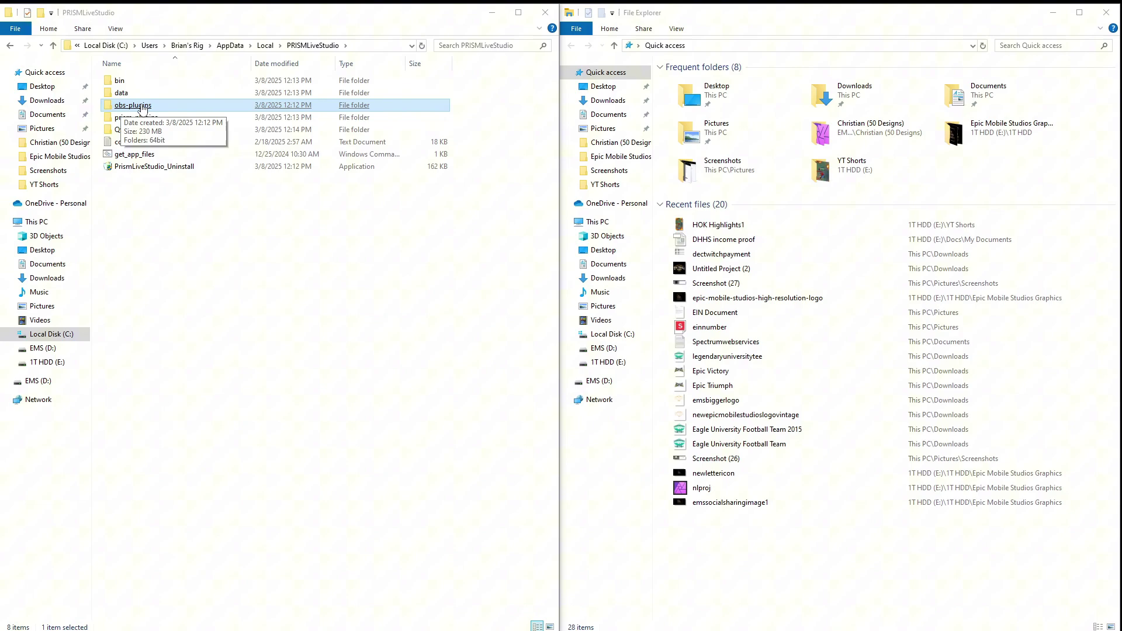
pyautogui.doubleClick(142, 107)
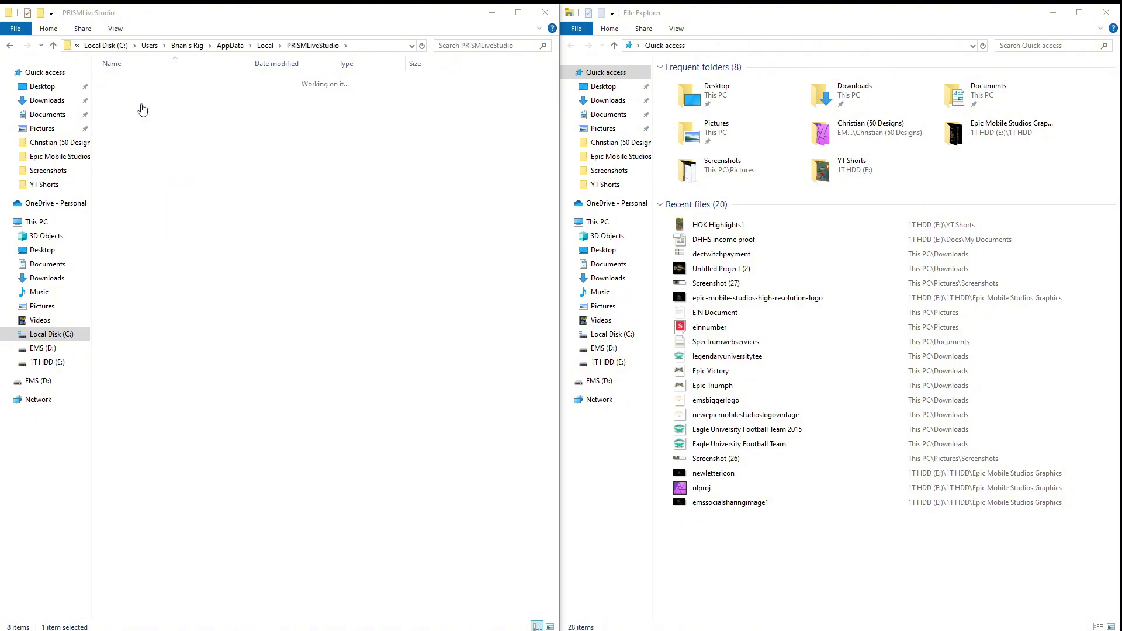
pyautogui.doubleClick(120, 82)
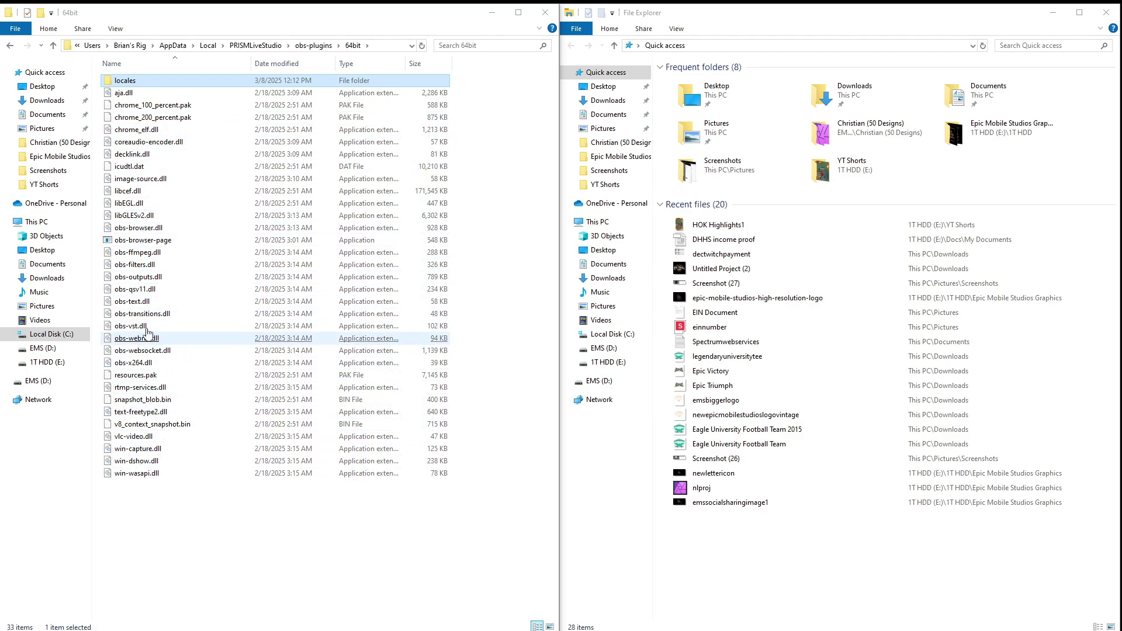
pyautogui.click(129, 95)
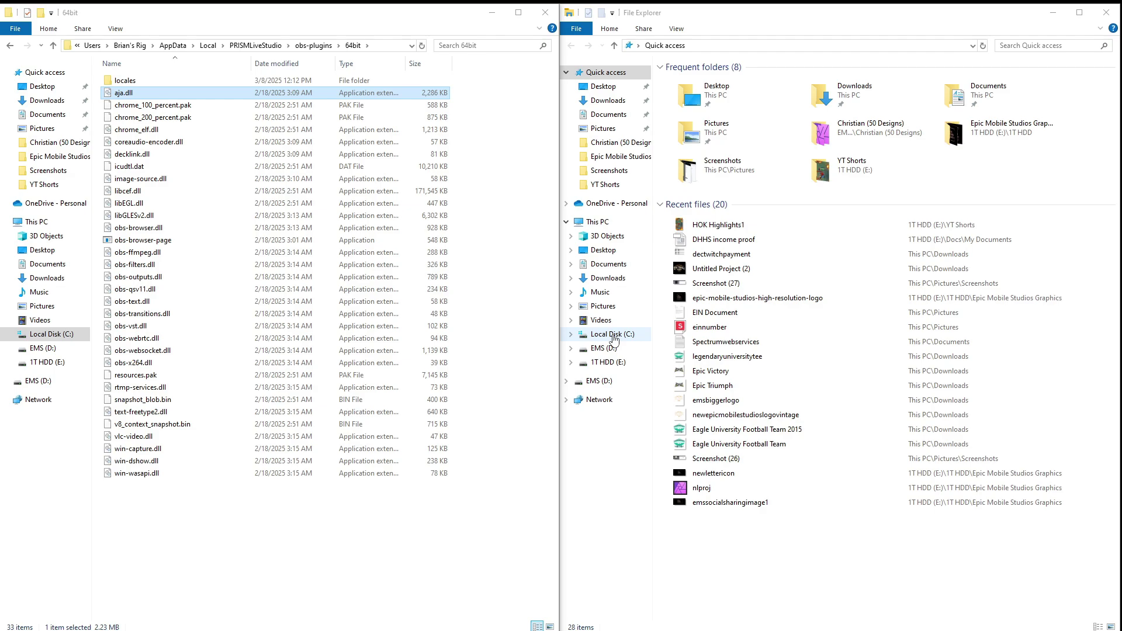
# In the second window, open C:\Program Files\obs-studio\obs-plugins\64bit
pyautogui.click(612, 336)
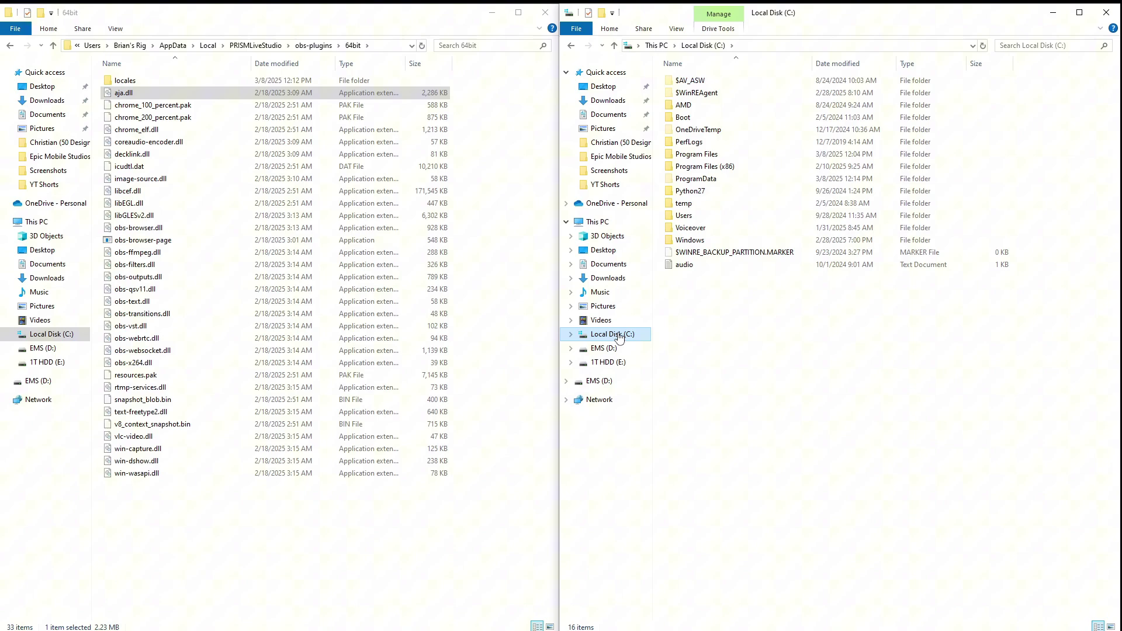
pyautogui.click(709, 155)
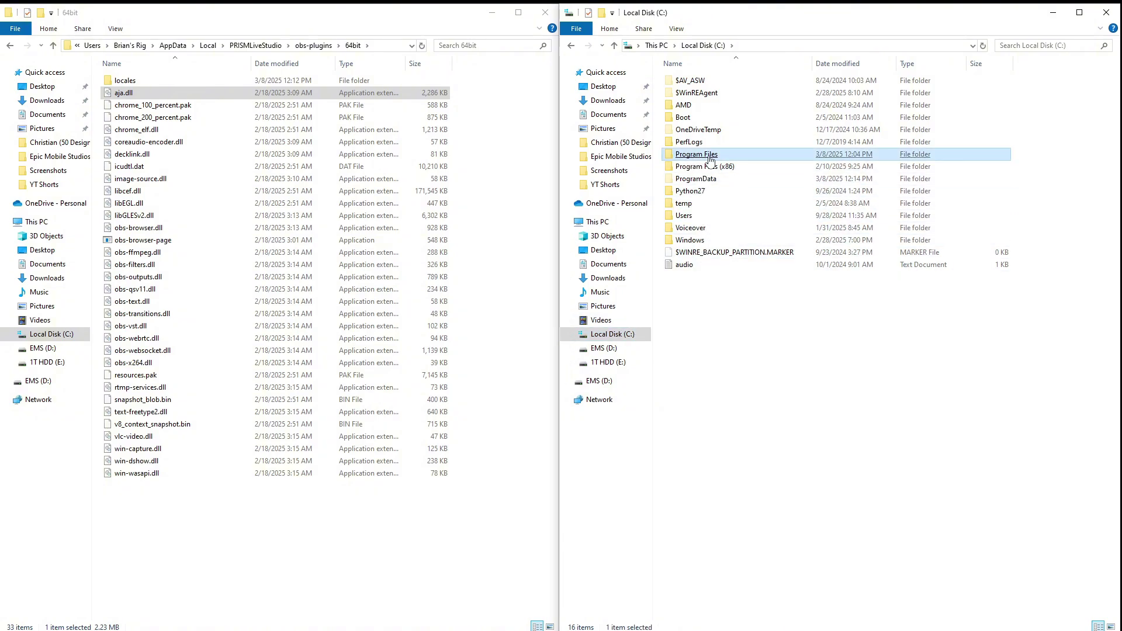
pyautogui.doubleClick(710, 157)
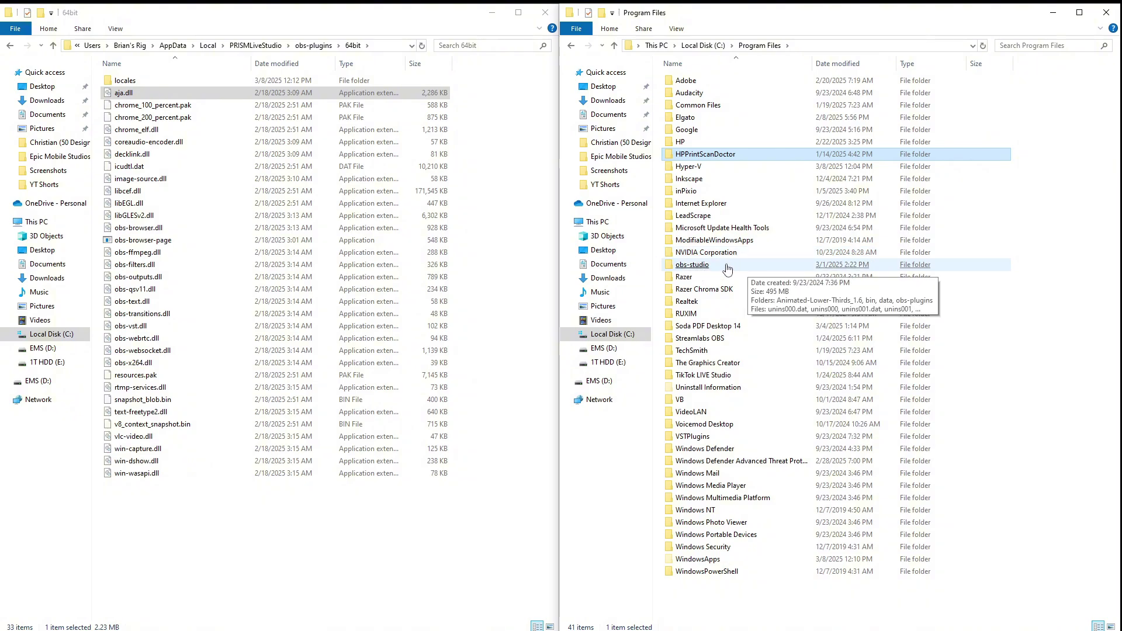
pyautogui.click(695, 266)
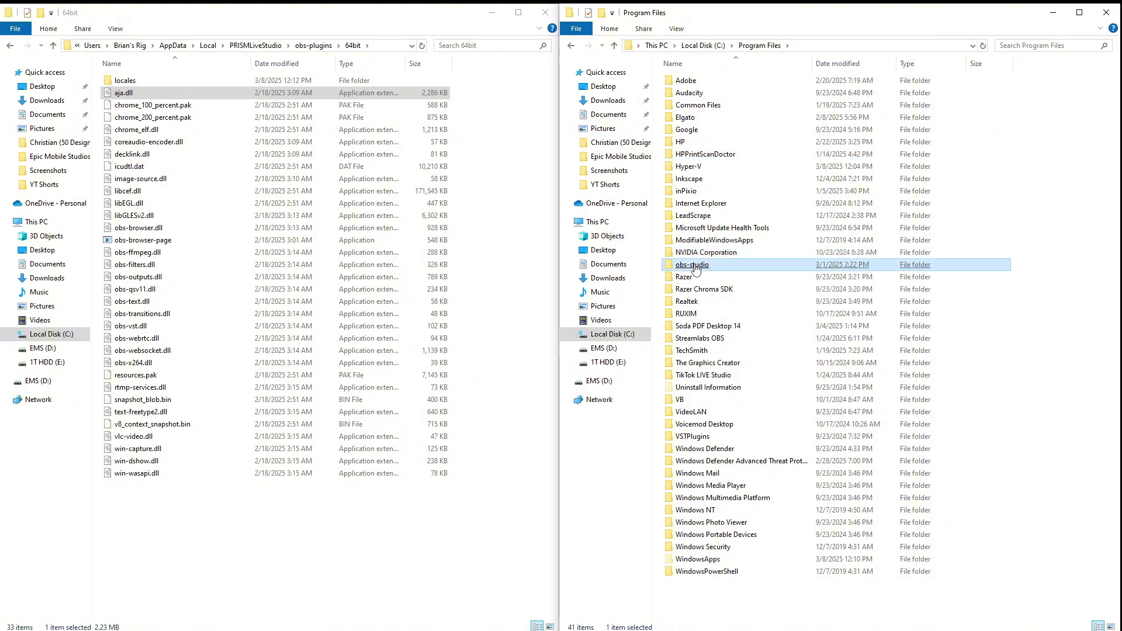
pyautogui.doubleClick(694, 266)
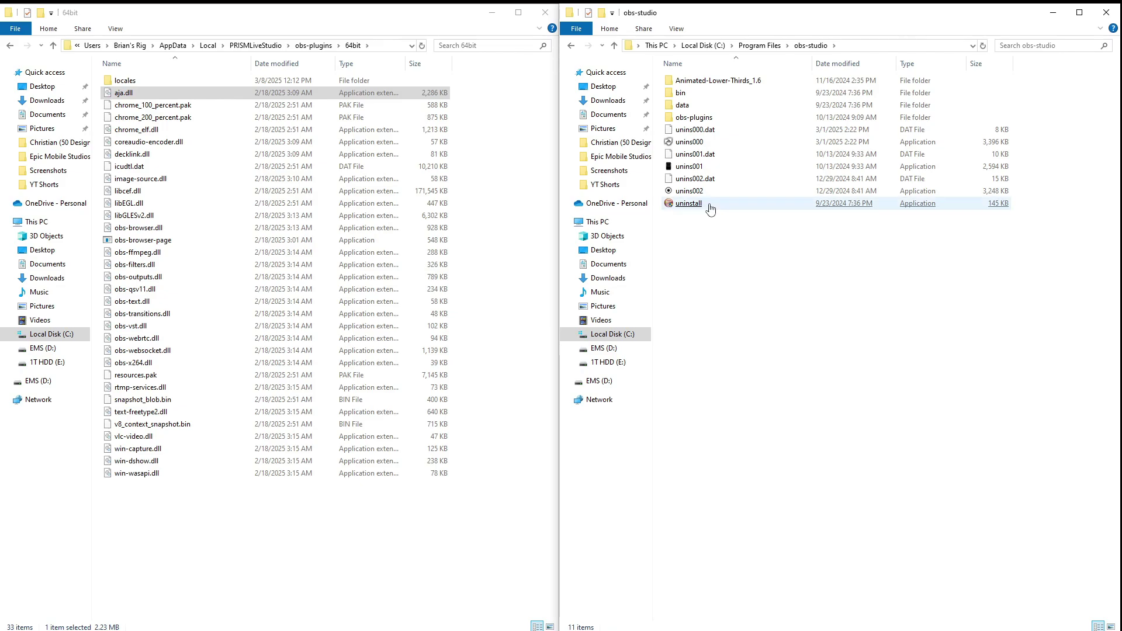
pyautogui.click(681, 120)
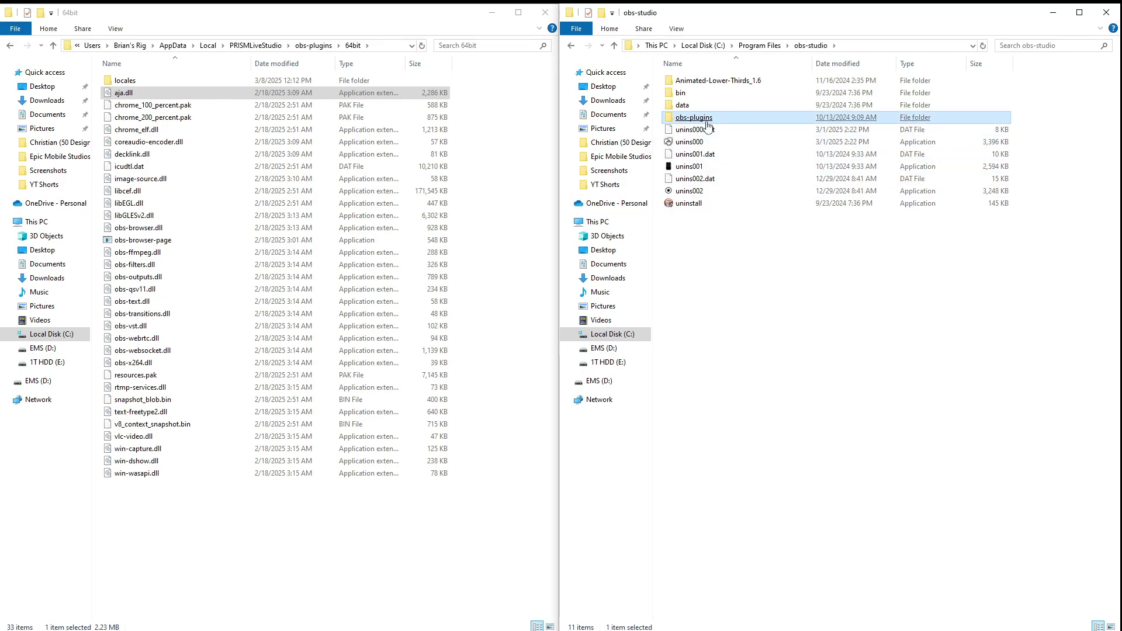
pyautogui.doubleClick(700, 120)
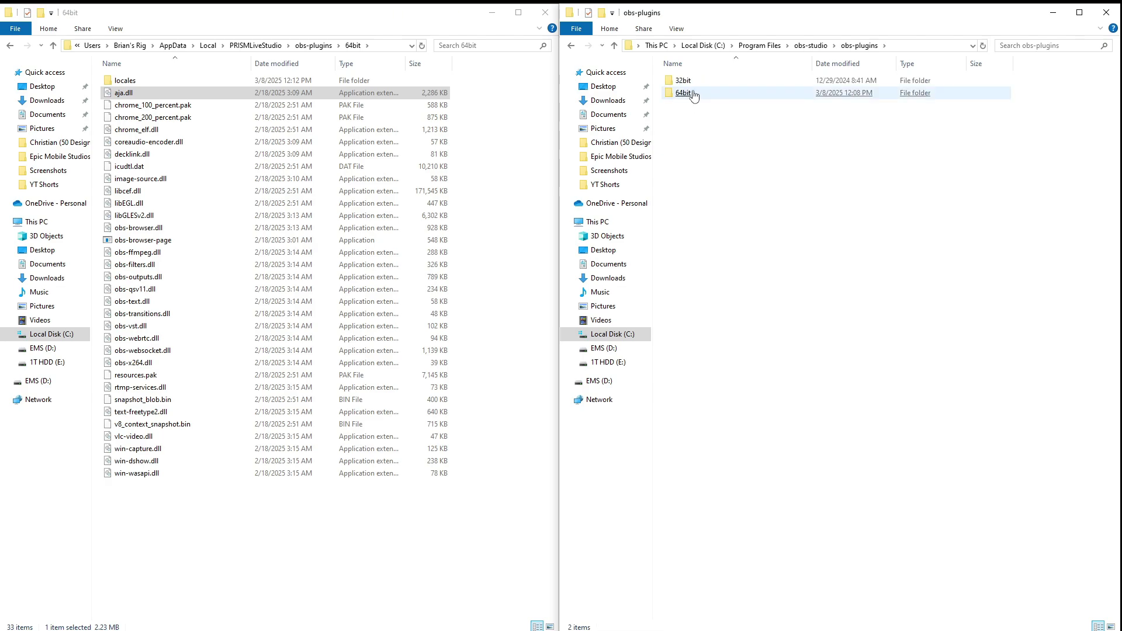
pyautogui.click(685, 97)
pyautogui.doubleClick(683, 95)
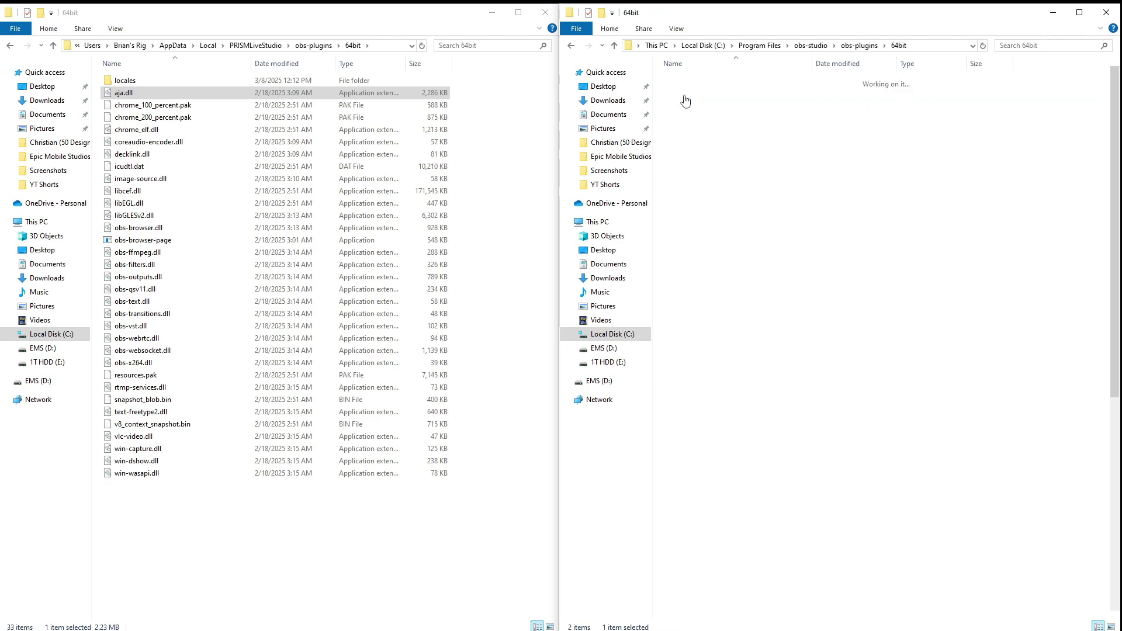
# Scroll down the file list and select both vertical-canvas.dll and vertical-canvas.pdb
pyautogui.click(685, 94)
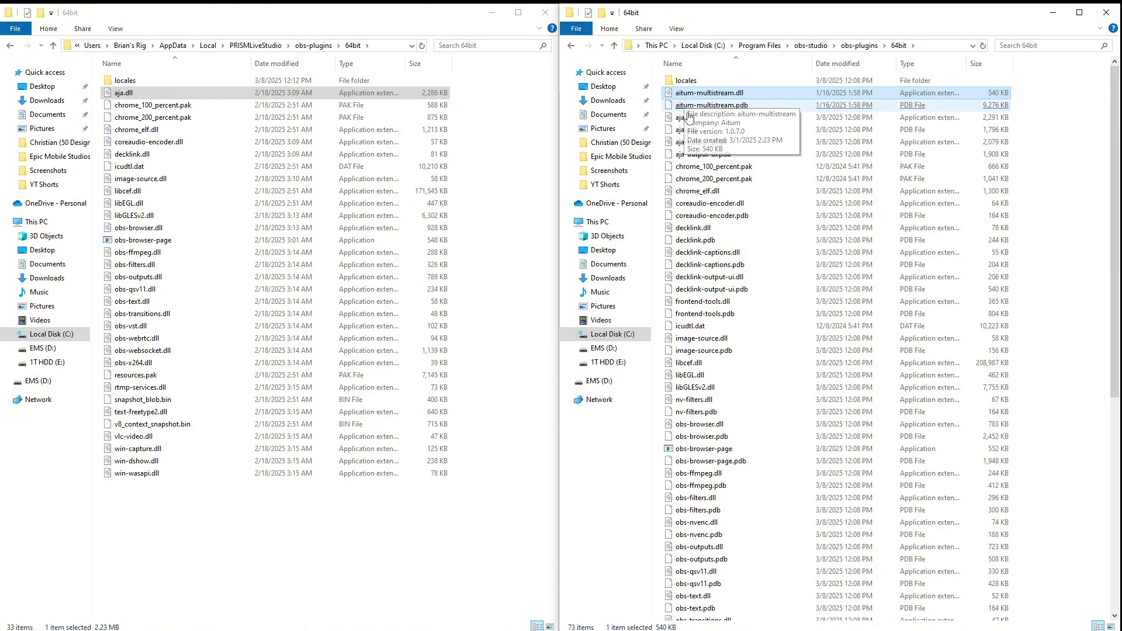
pyautogui.click(730, 398)
pyautogui.scroll(-3, 730, 399)
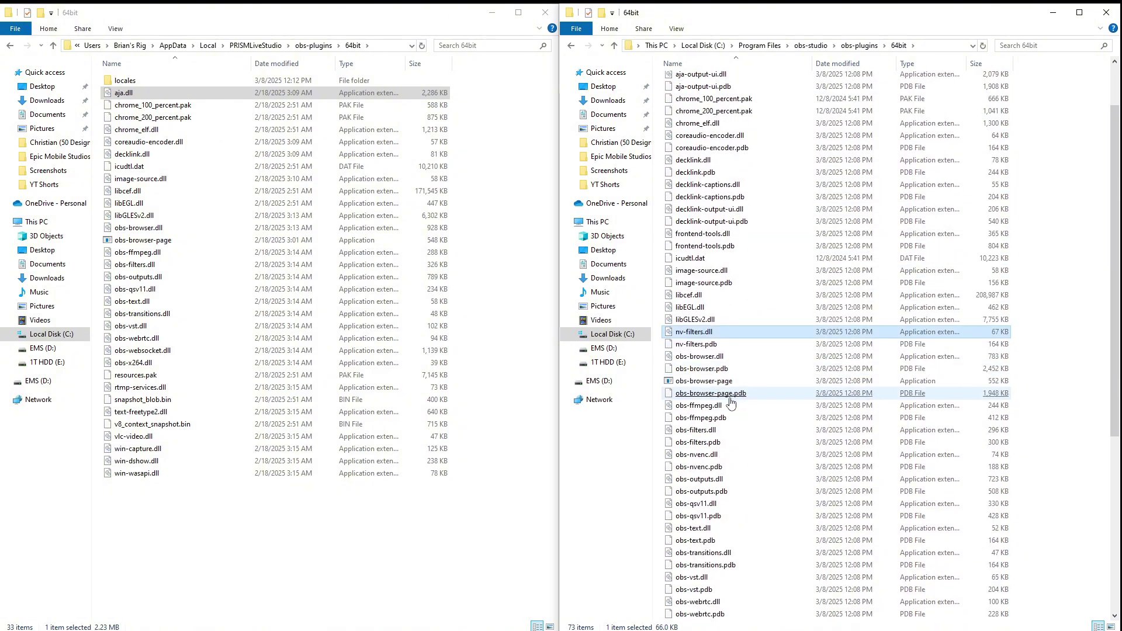
pyautogui.click(730, 395)
pyautogui.scroll(-2, 731, 398)
pyautogui.scroll(-2, 731, 402)
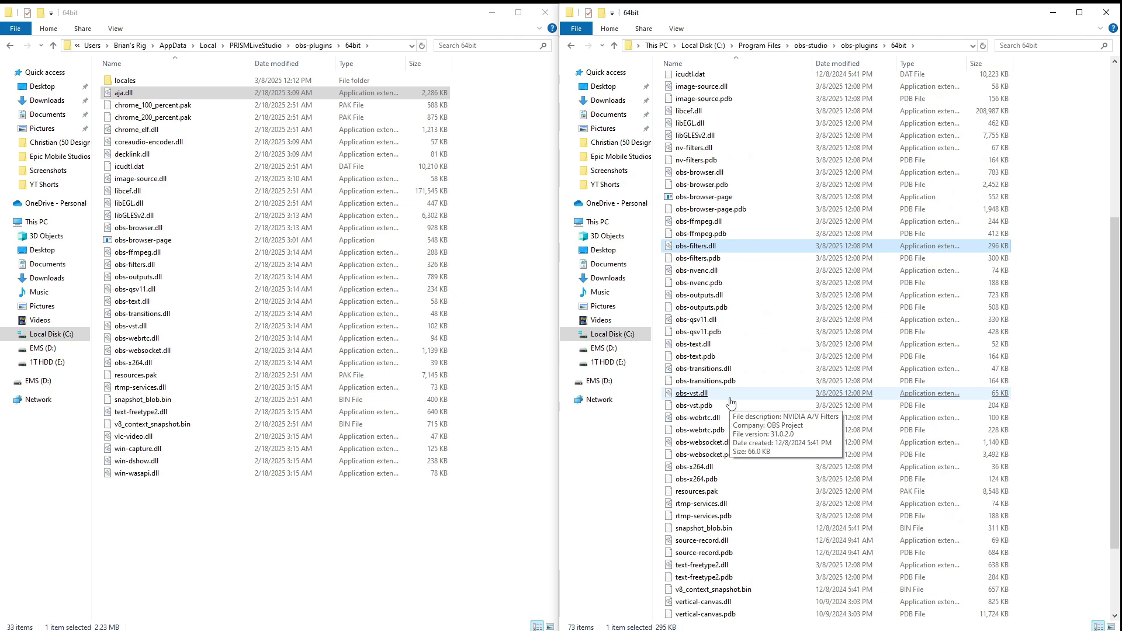
pyautogui.scroll(-1, 730, 402)
pyautogui.scroll(-1, 731, 402)
pyautogui.scroll(-1, 731, 402)
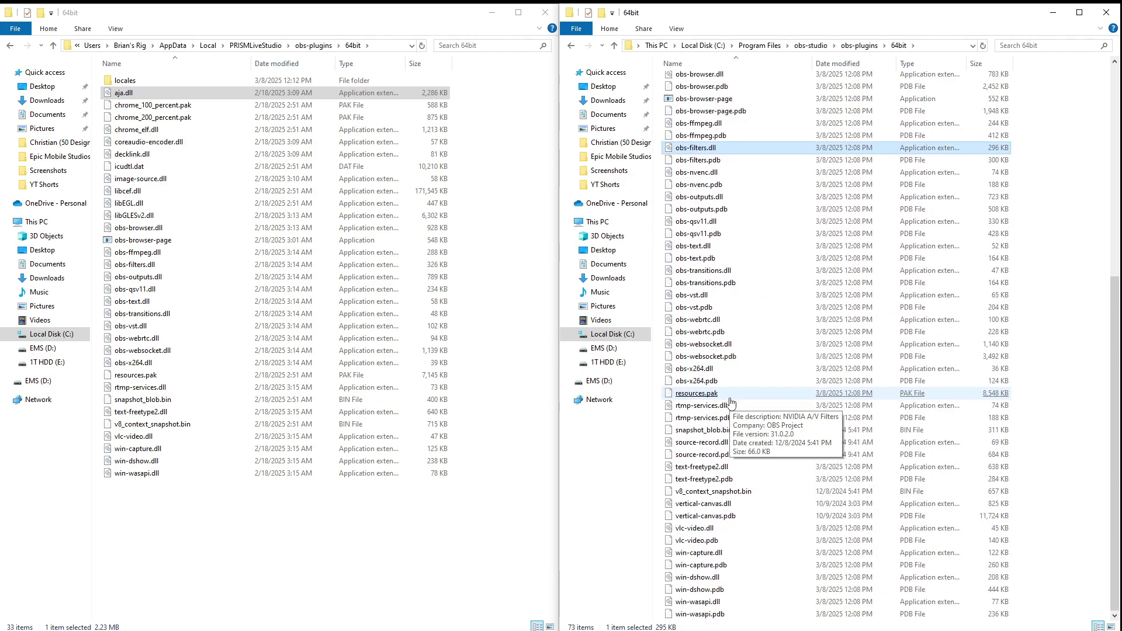
pyautogui.click(679, 506)
pyautogui.moveTo(680, 513)
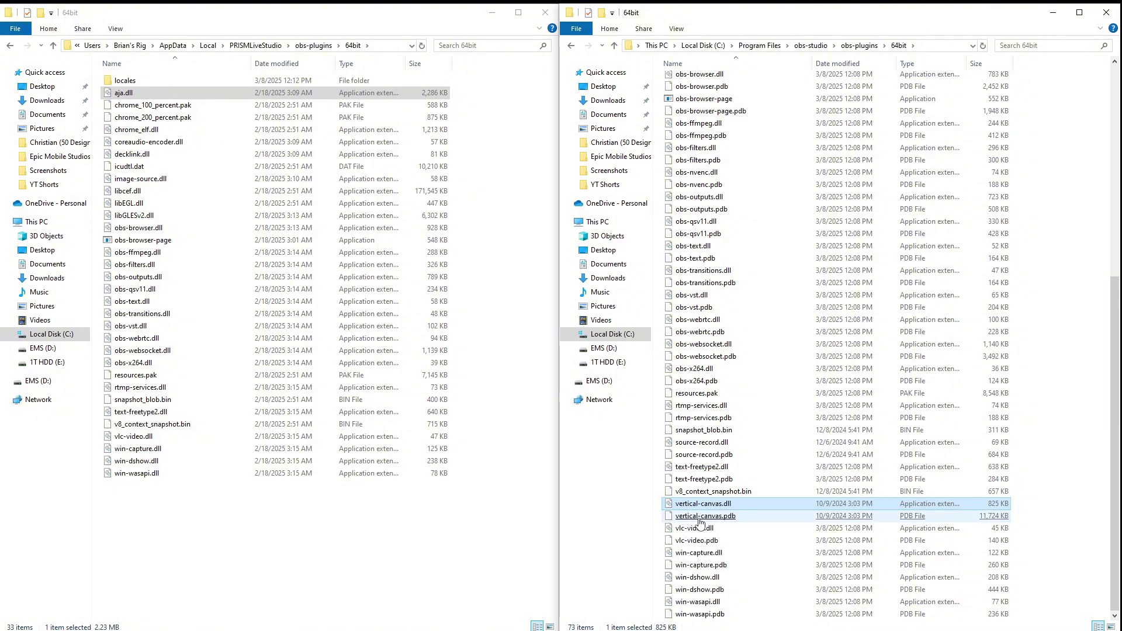
pyautogui.click(682, 520)
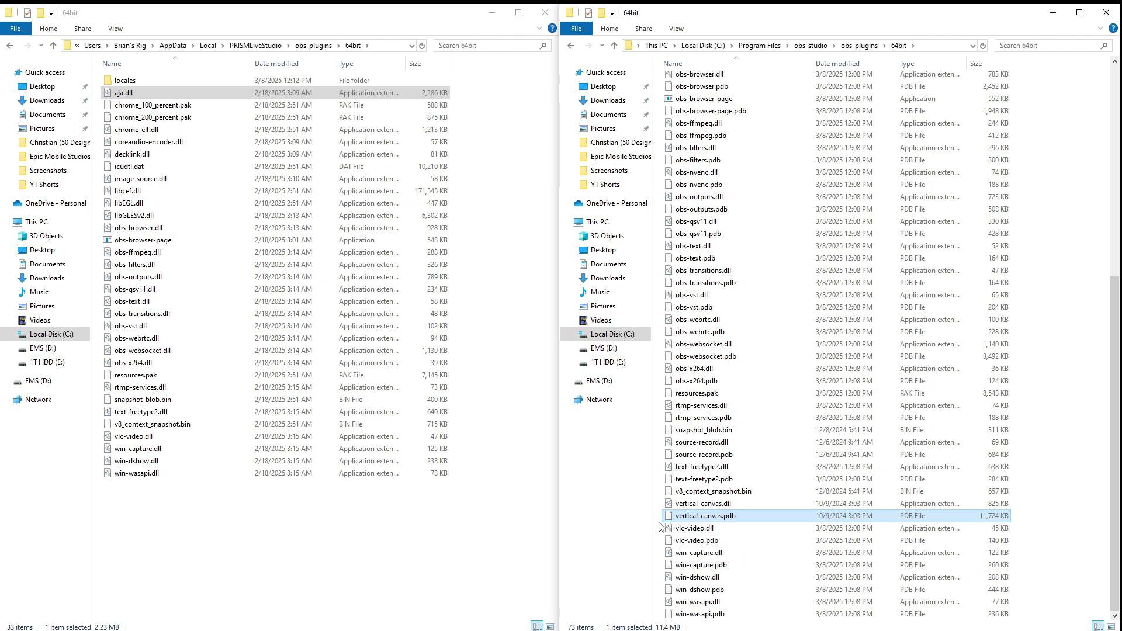
pyautogui.moveTo(659, 522); pyautogui.dragTo(681, 503)
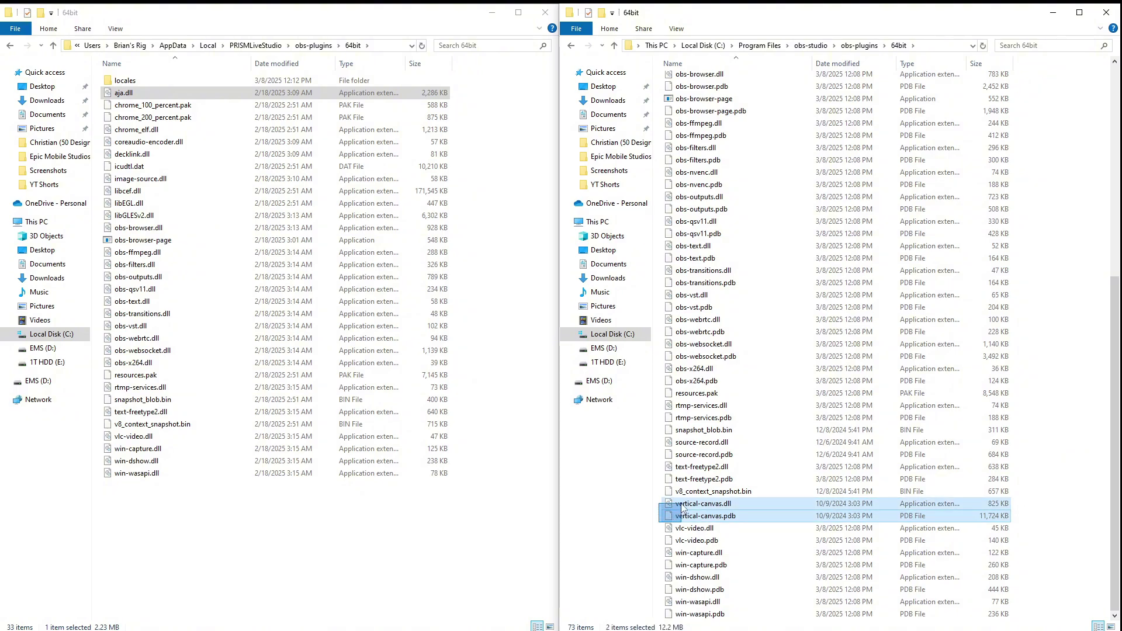
pyautogui.moveTo(680, 506); pyautogui.dragTo(681, 507)
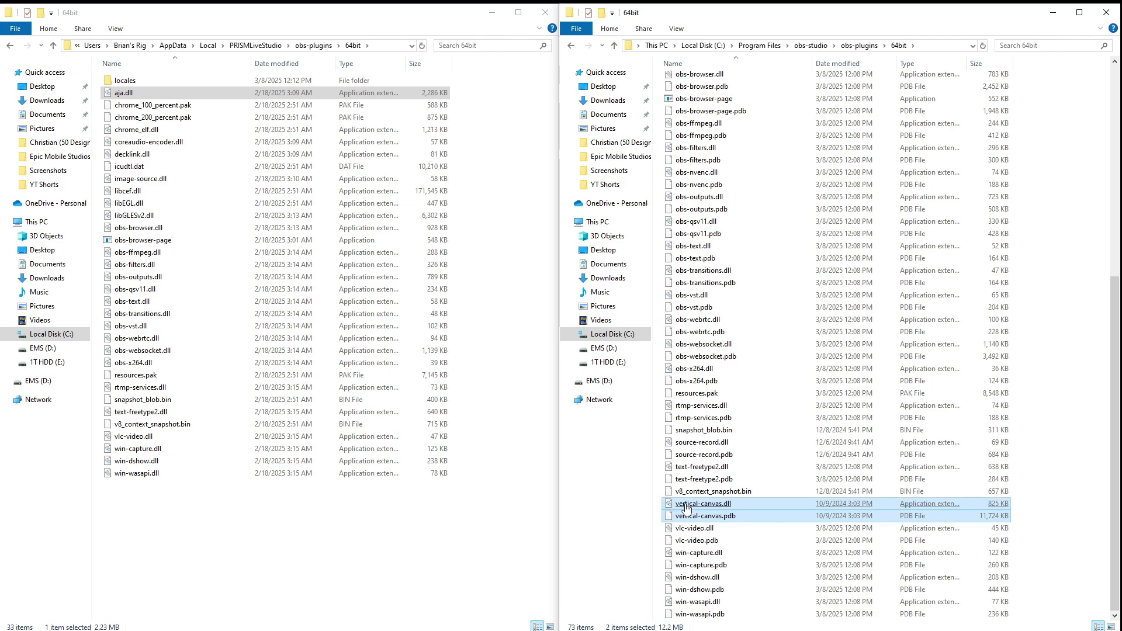
# Copy the selected vertical-canvas.dll and vertical-canvas.pdb files
pyautogui.rightClick(752, 506)
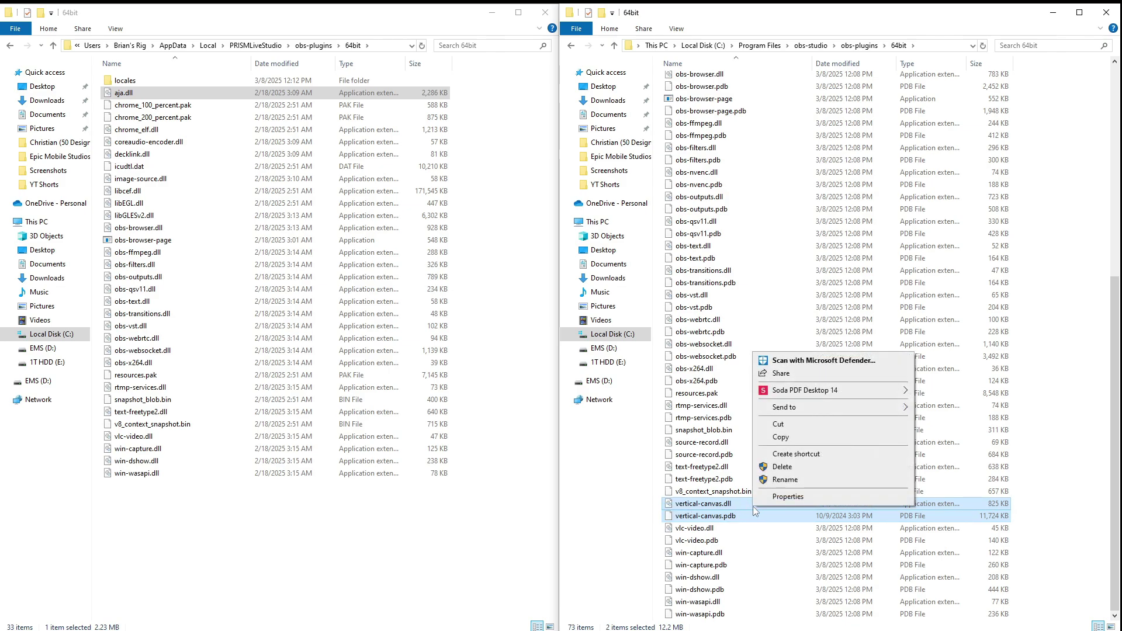
pyautogui.click(782, 439)
pyautogui.click(783, 441)
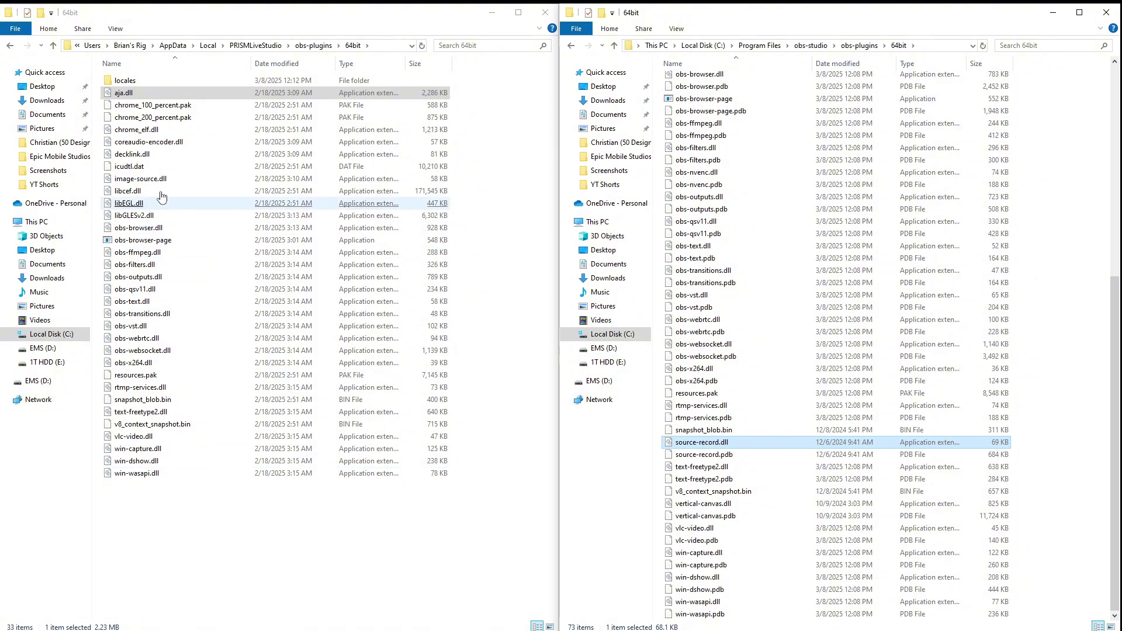
# Paste the vertical-canvas files into PRISM's 64bit plugin folder
pyautogui.click(198, 516)
pyautogui.rightClick(195, 514)
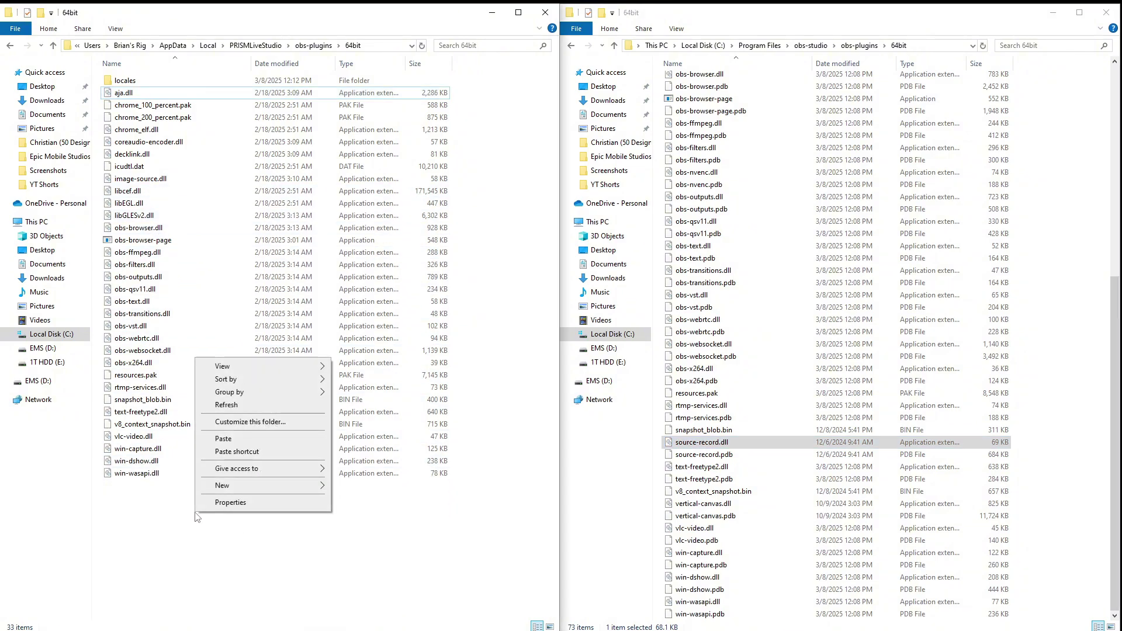
pyautogui.click(223, 439)
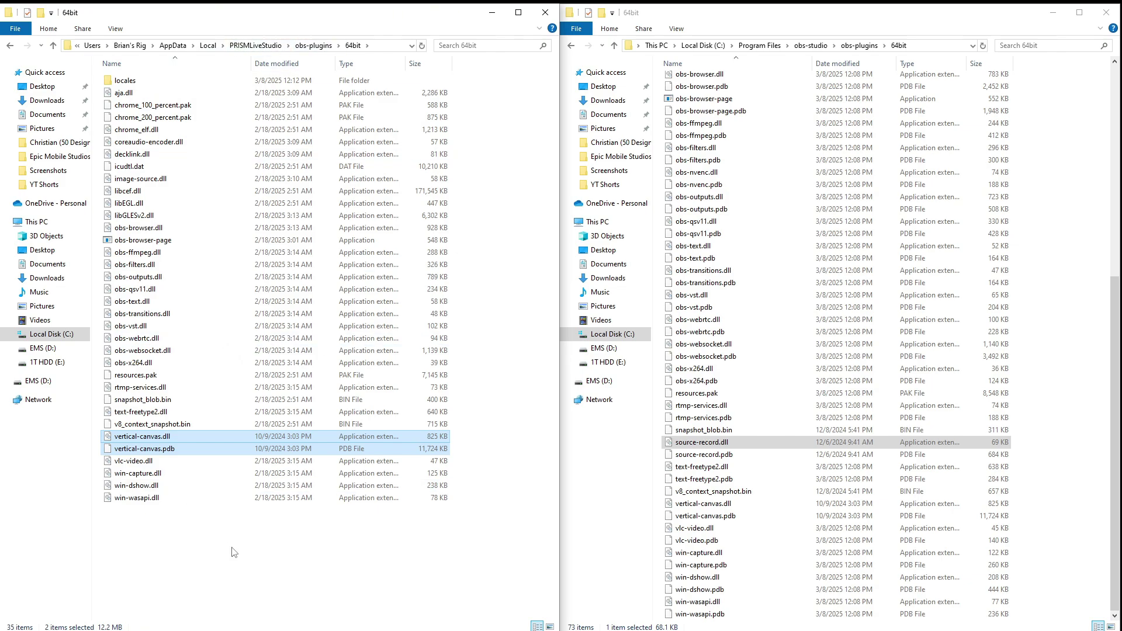
# Close both plugin folder windows and launch PRISM Live Studio from the desktop
pyautogui.click(545, 13)
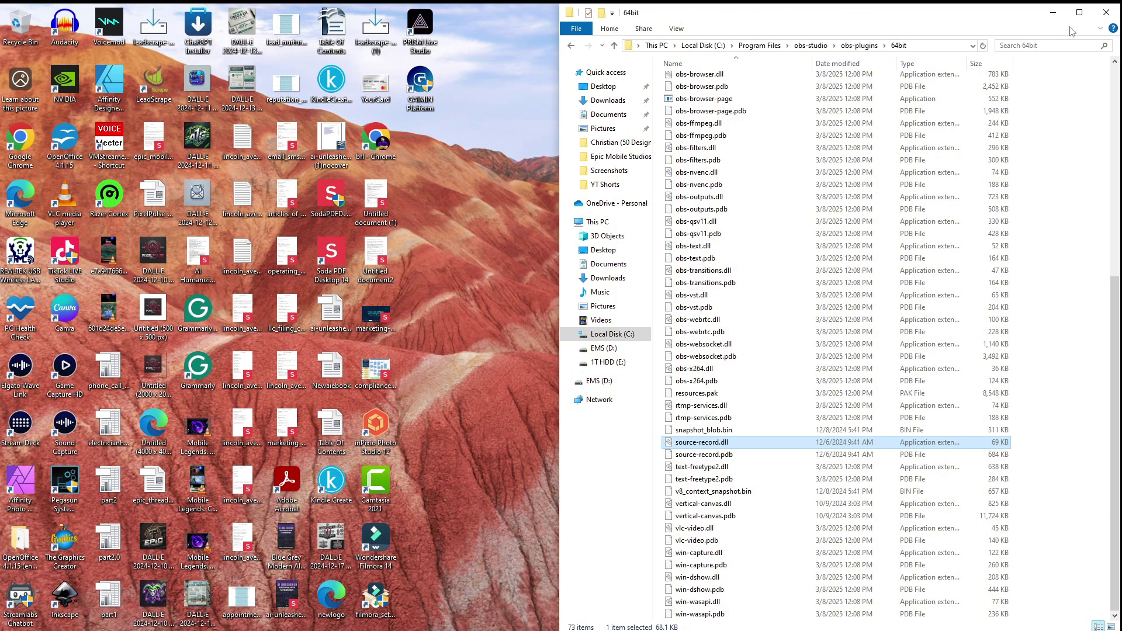
pyautogui.click(1106, 12)
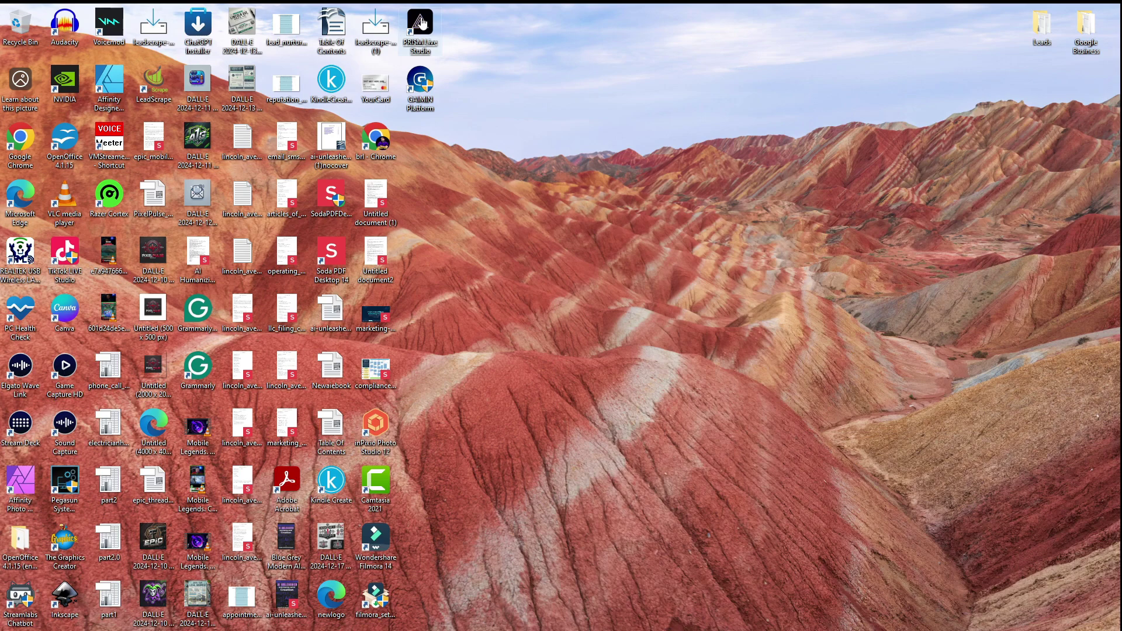
pyautogui.click(422, 24)
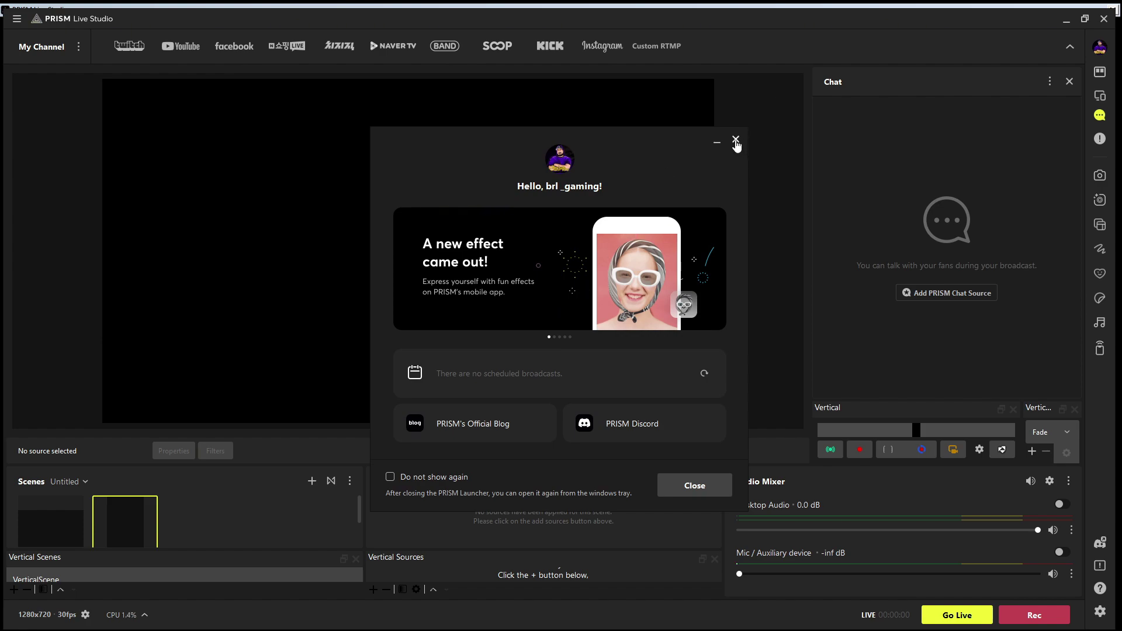
# Dismiss the greeting; dock Vertical preview, Vertical Transitions, Scenes and Sources beside the main preview
pyautogui.click(735, 142)
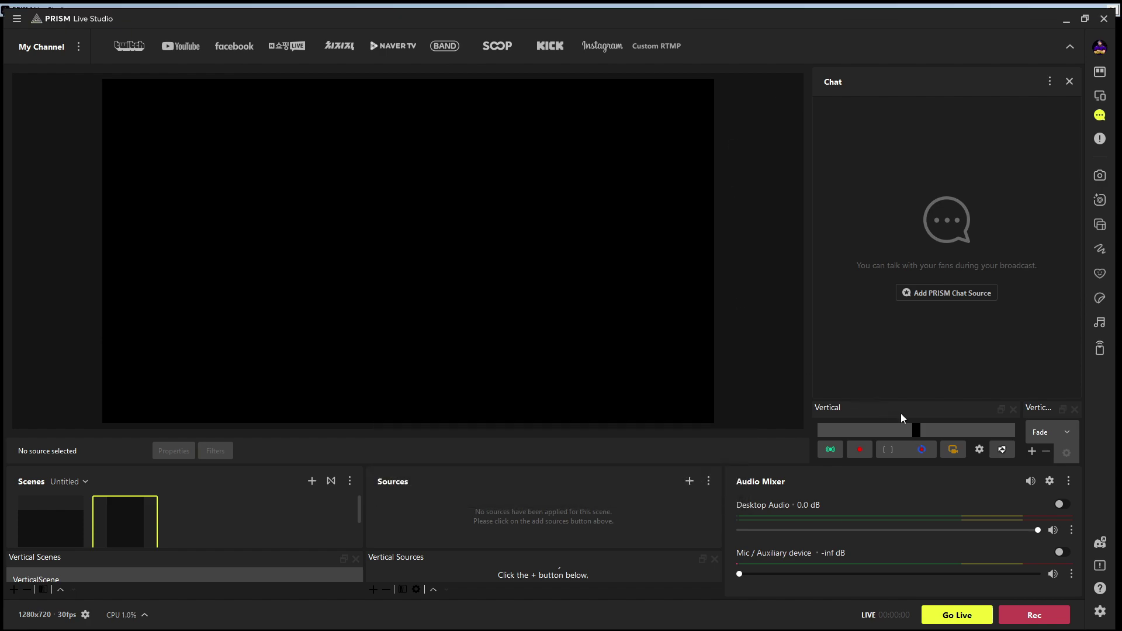
pyautogui.moveTo(900, 412); pyautogui.dragTo(846, 195)
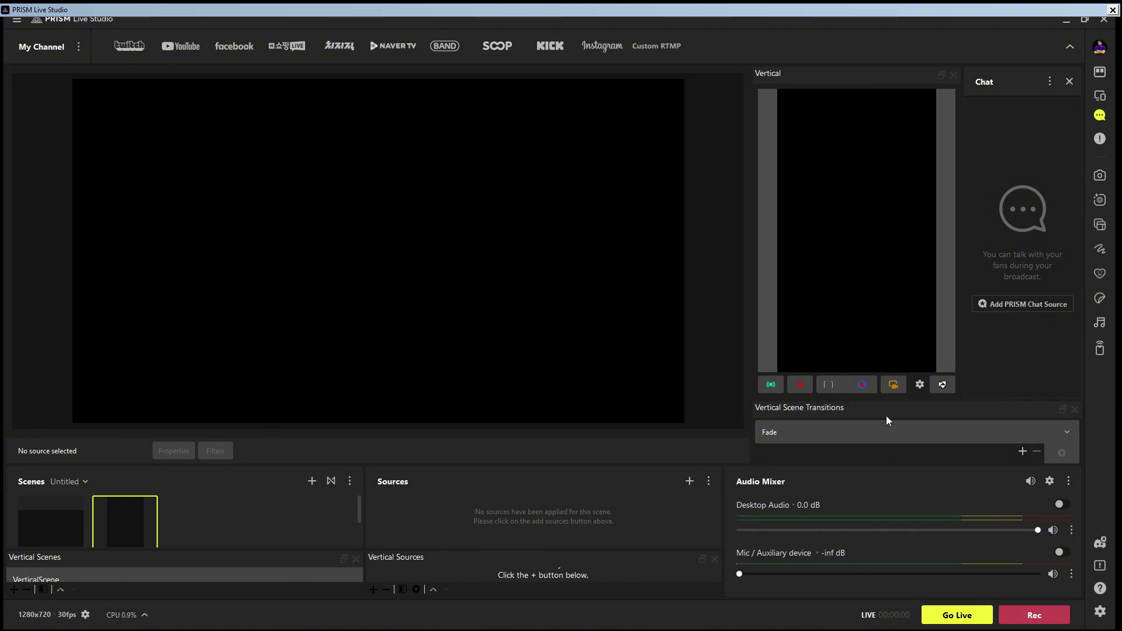
pyautogui.moveTo(886, 415); pyautogui.dragTo(776, 326)
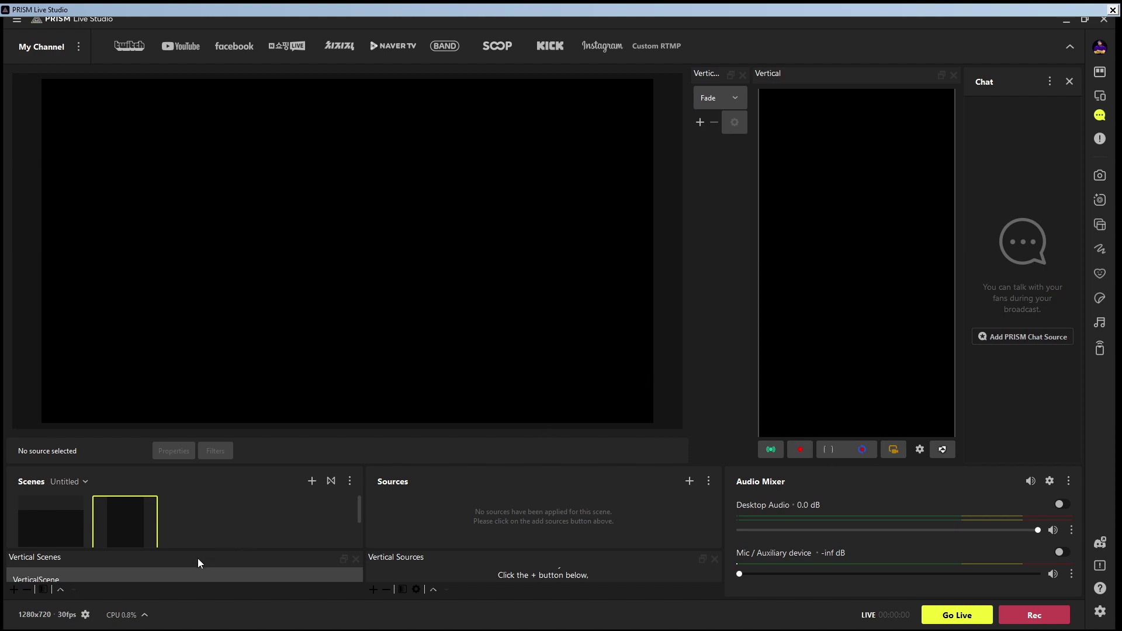
pyautogui.moveTo(198, 559); pyautogui.dragTo(734, 236)
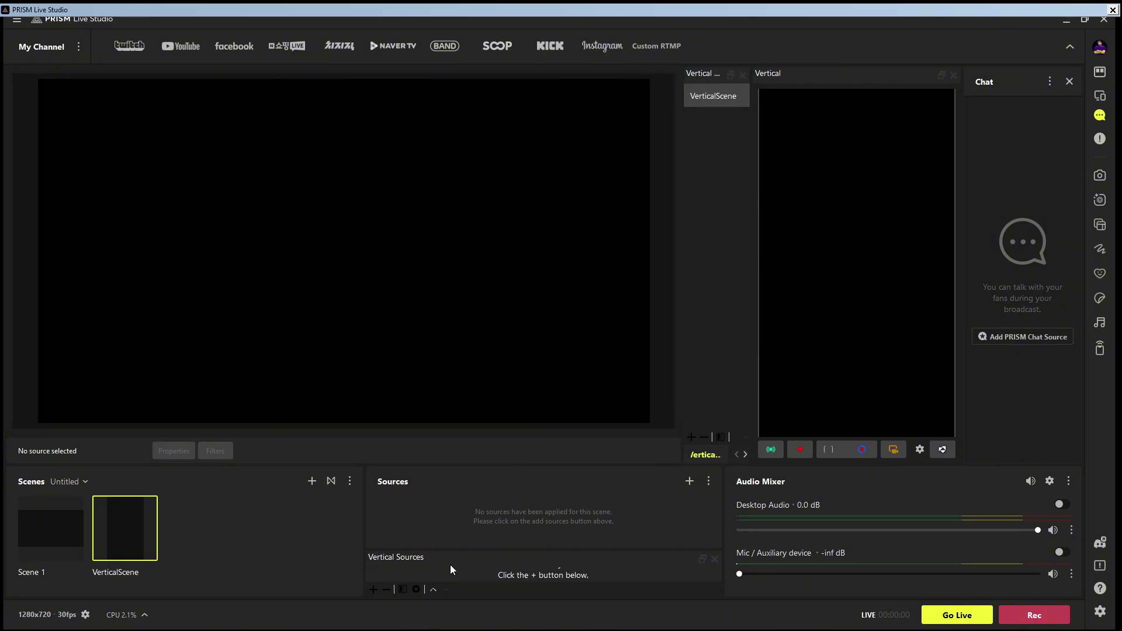
pyautogui.moveTo(447, 559); pyautogui.dragTo(714, 224)
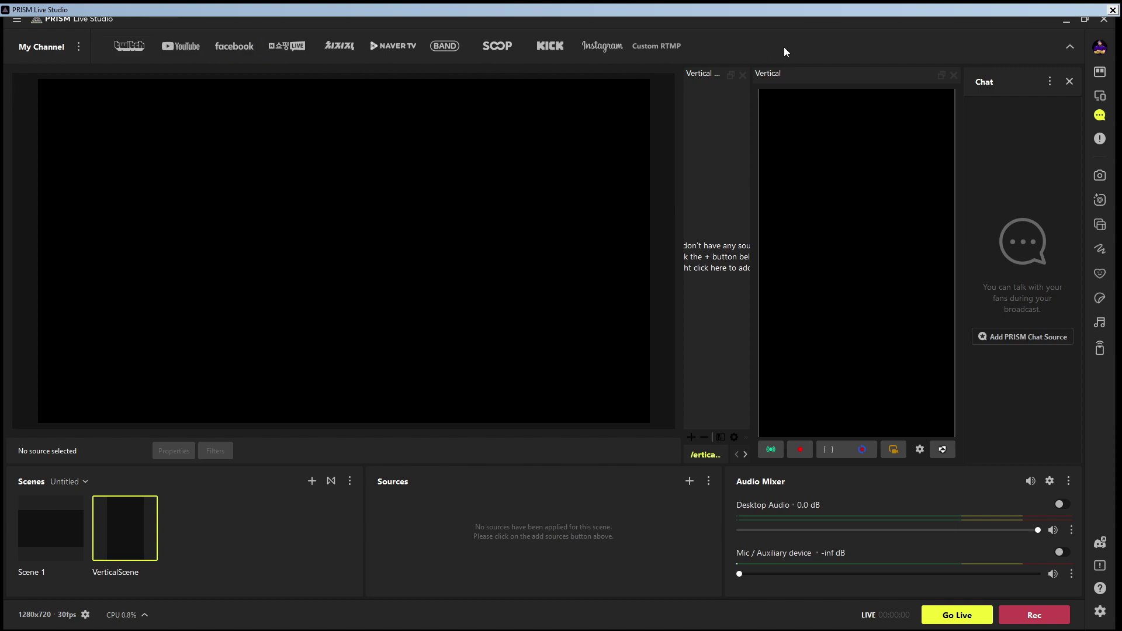
# Maximize the studio window and review the Docks options in the main menu
pyautogui.click(1081, 21)
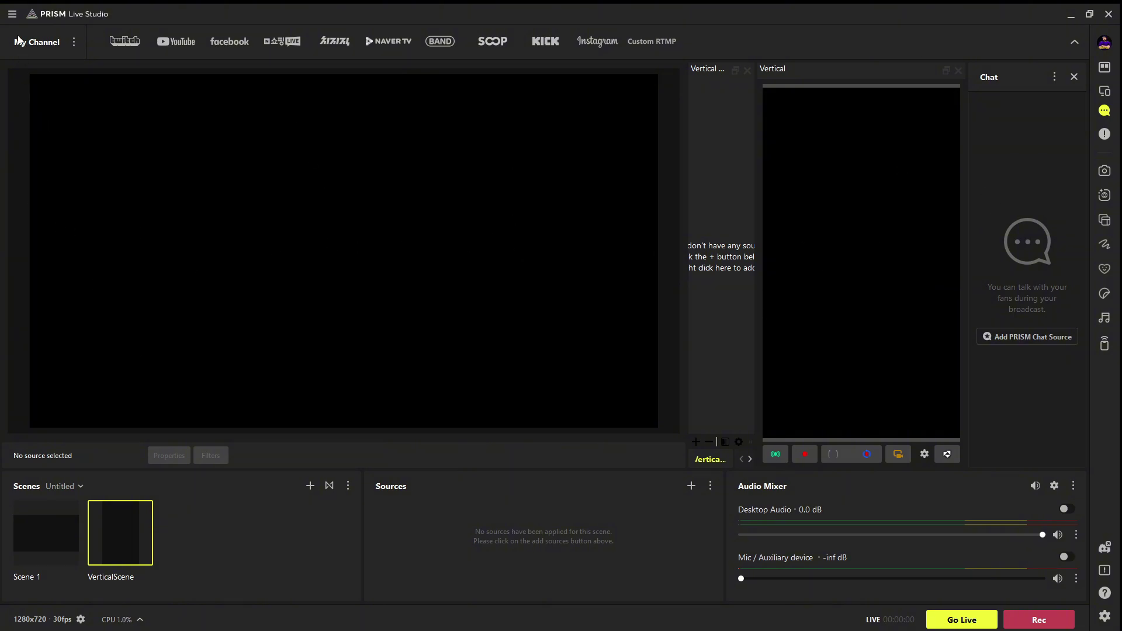
pyautogui.click(13, 12)
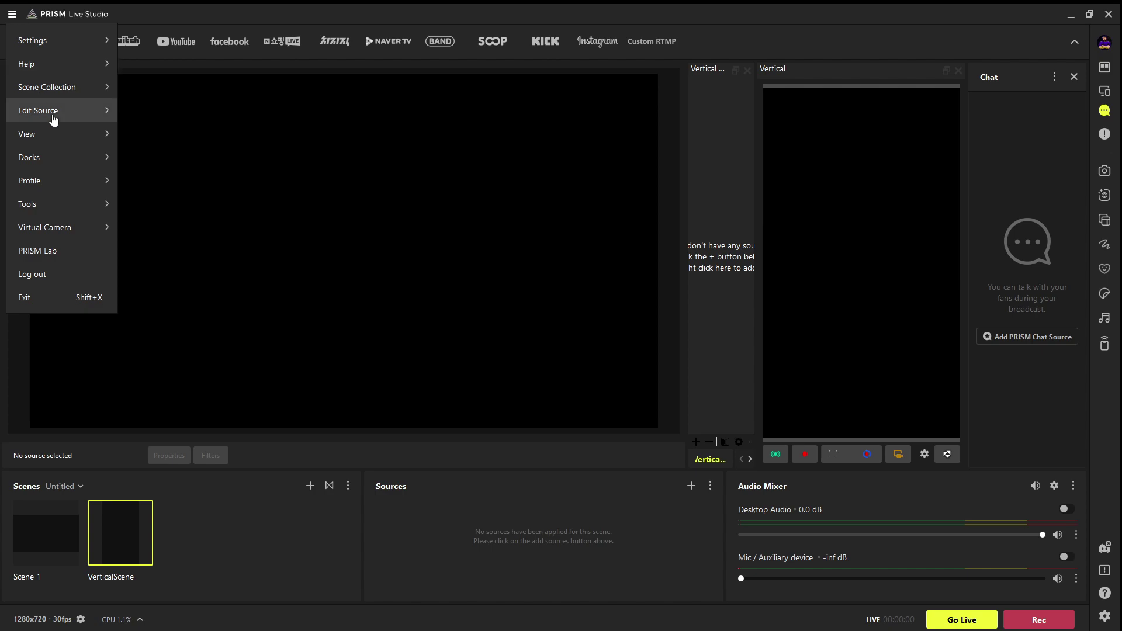
pyautogui.moveTo(68, 154)
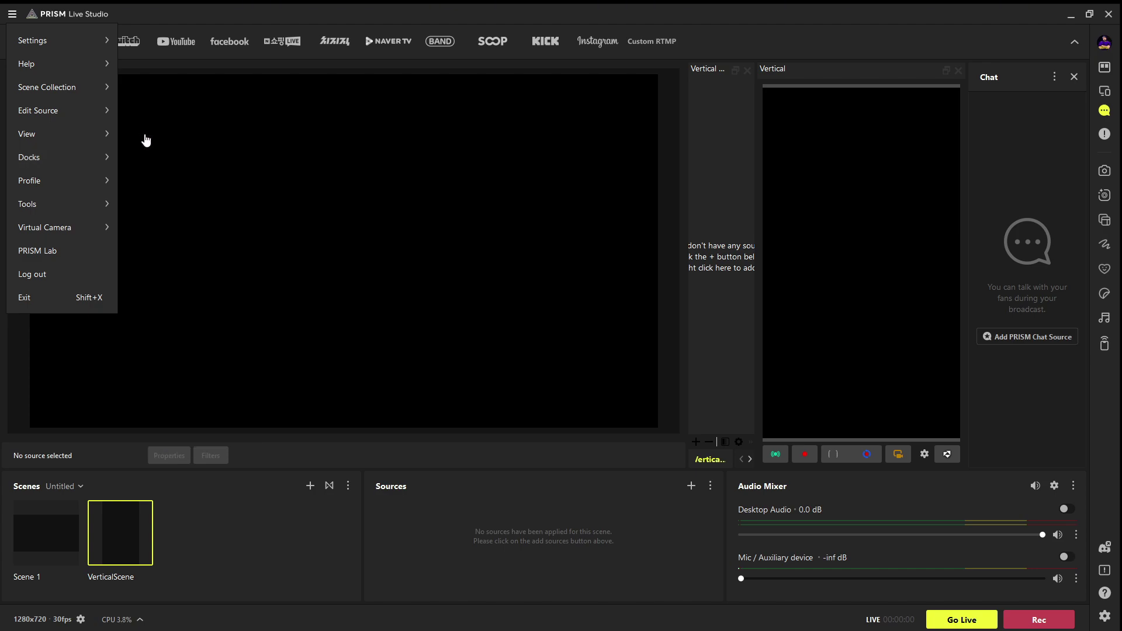
pyautogui.click(12, 16)
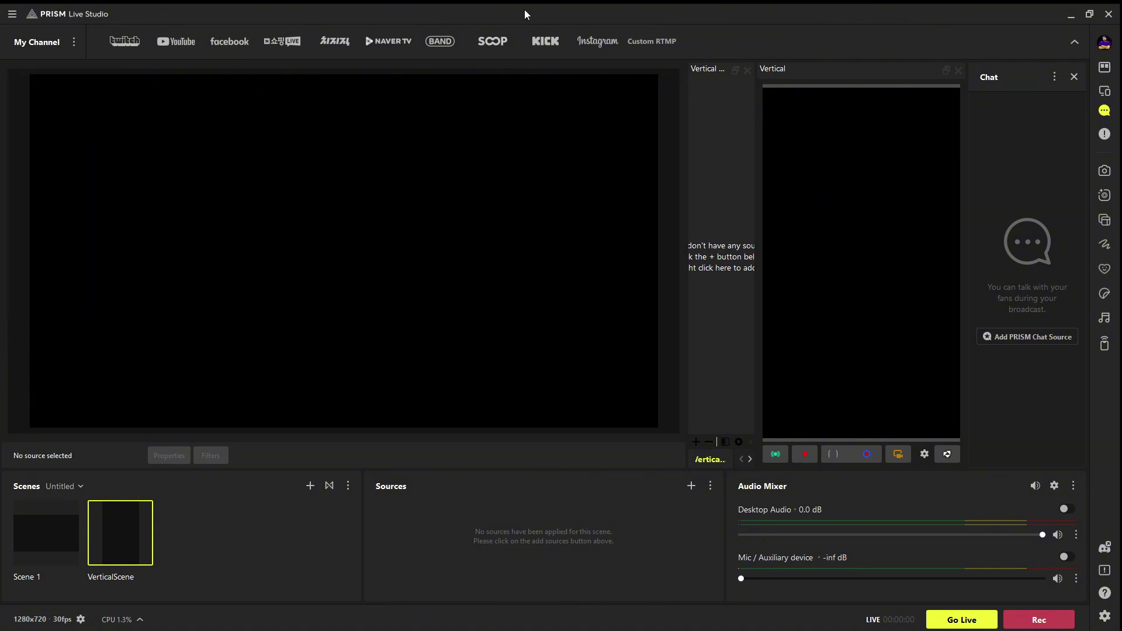
# Close PRISM, check the system tray, and relaunch PRISM Live Studio from its desktop icon
pyautogui.click(1107, 19)
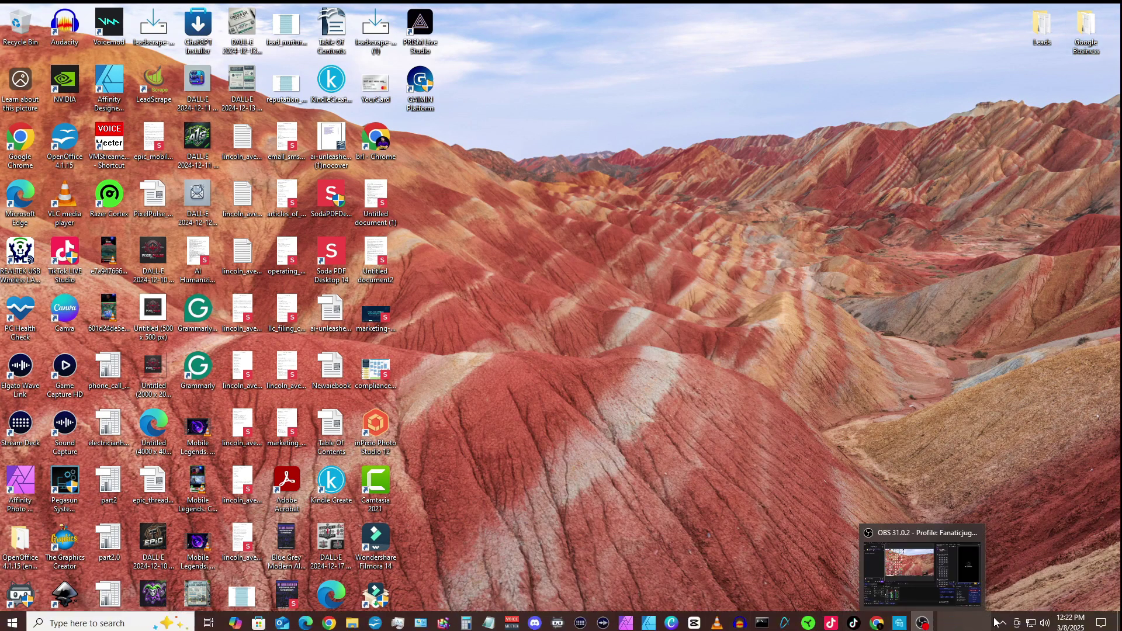
pyautogui.click(1002, 623)
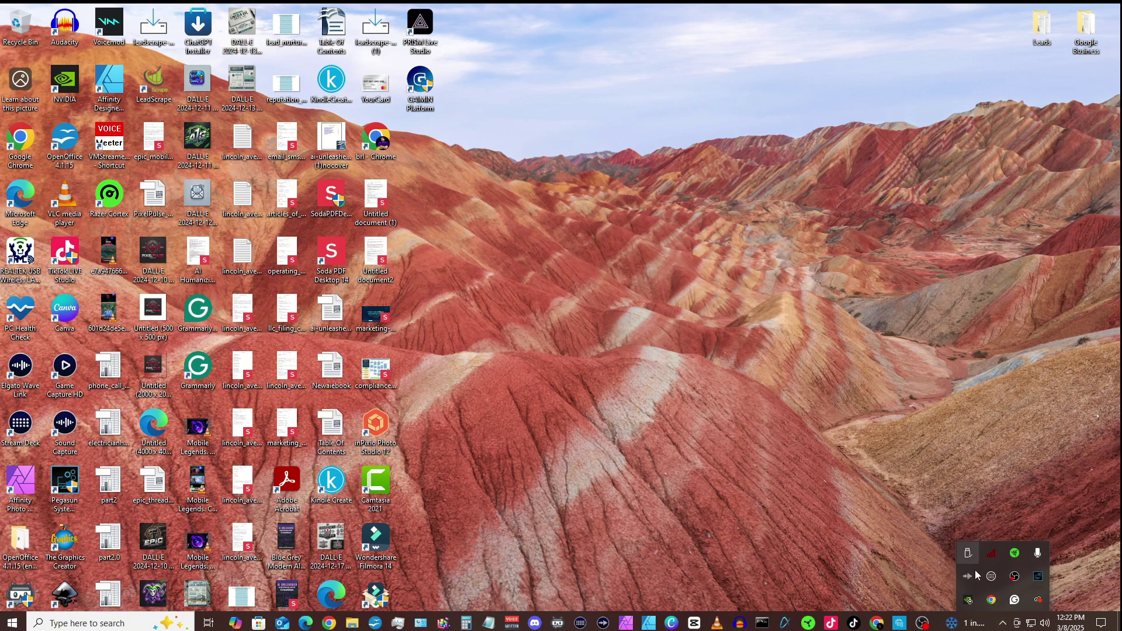
pyautogui.click(856, 511)
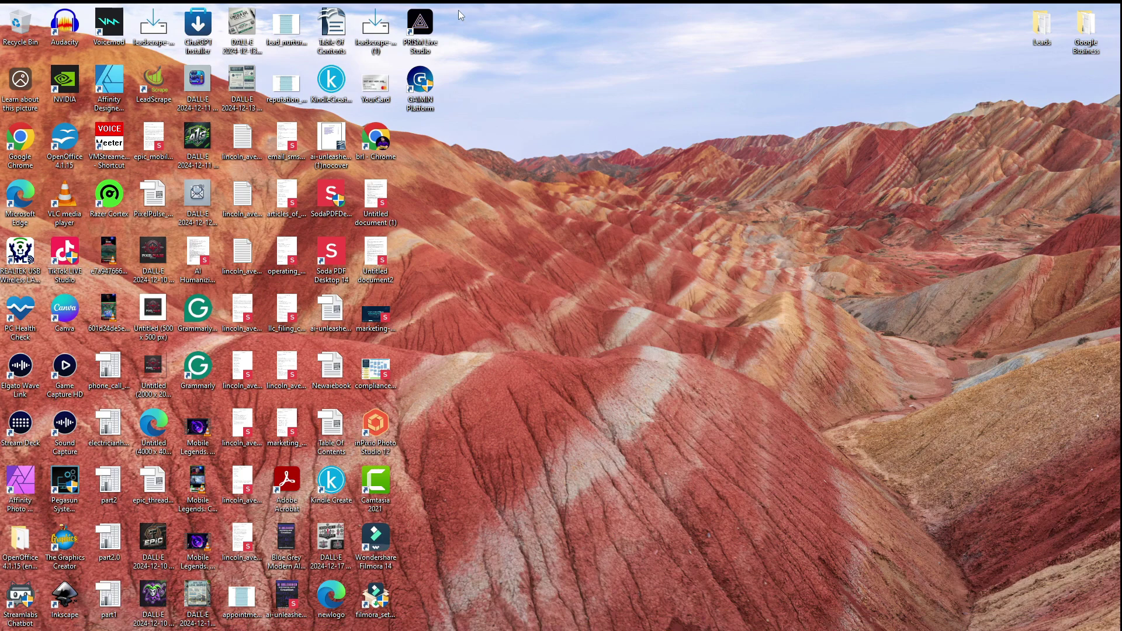
pyautogui.doubleClick(427, 22)
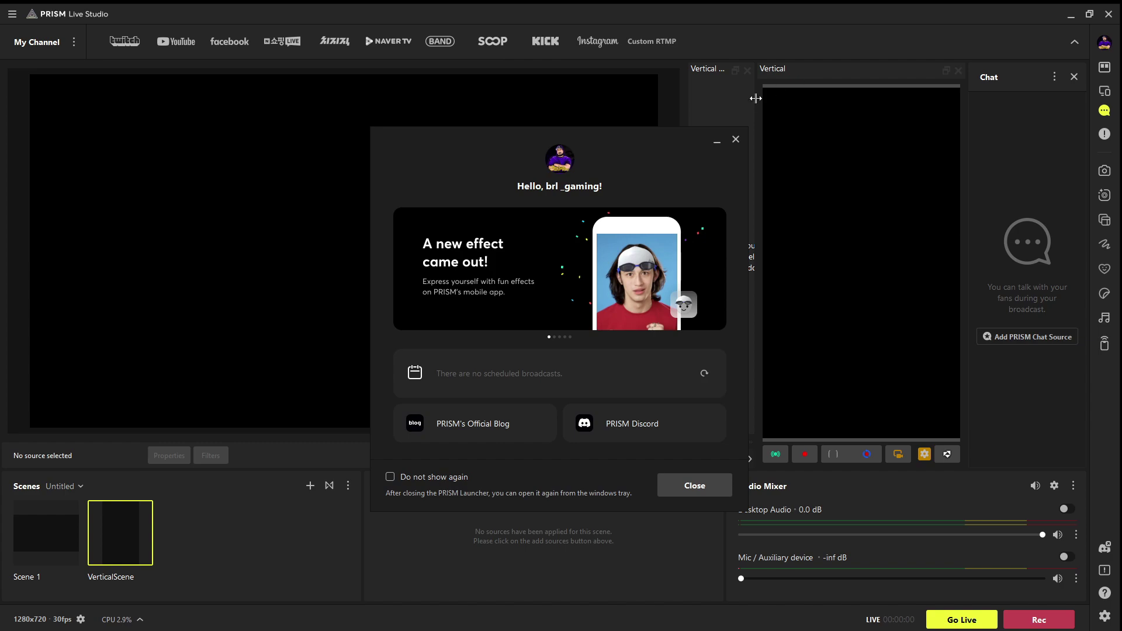
# Close the PRISM Launcher welcome dialog and browse the main menu's submenus down to Help
pyautogui.click(735, 139)
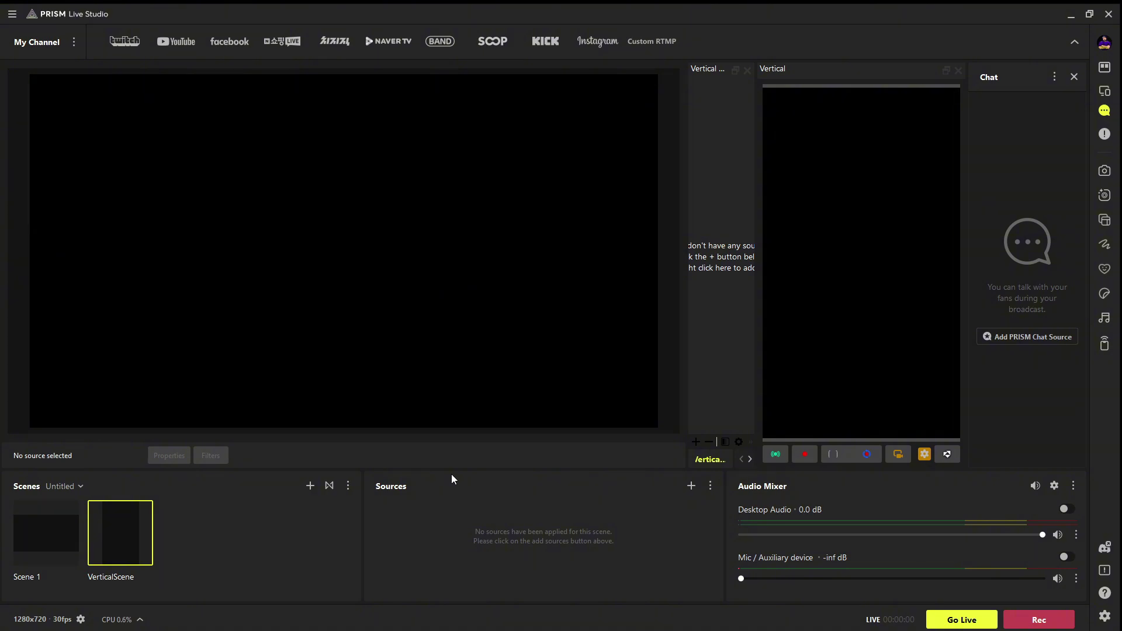
pyautogui.click(12, 14)
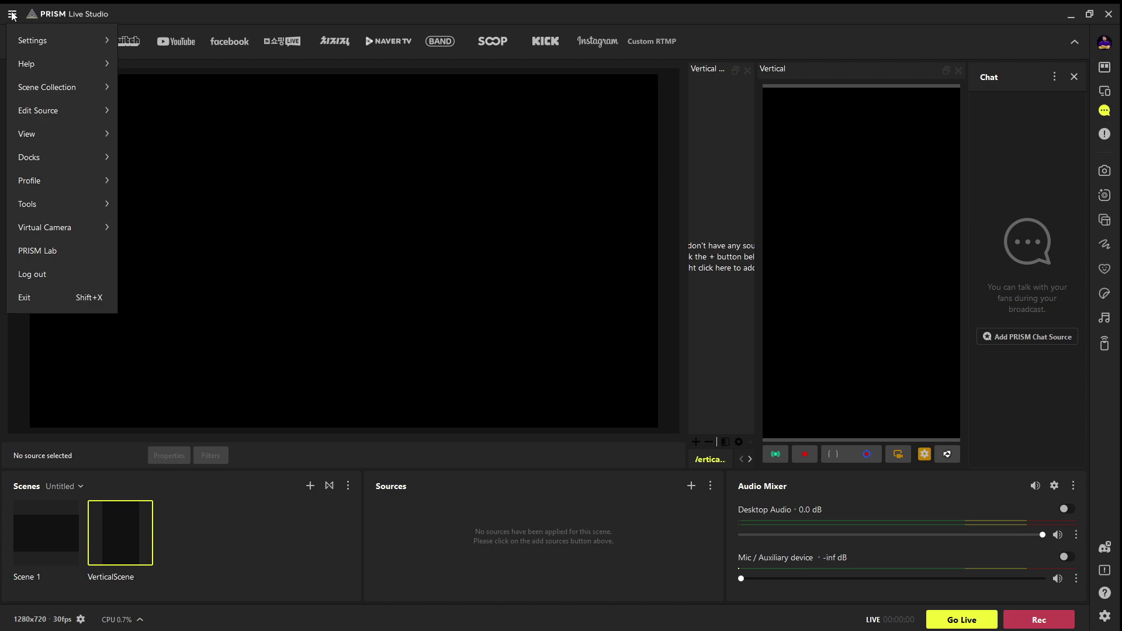
pyautogui.moveTo(40, 40)
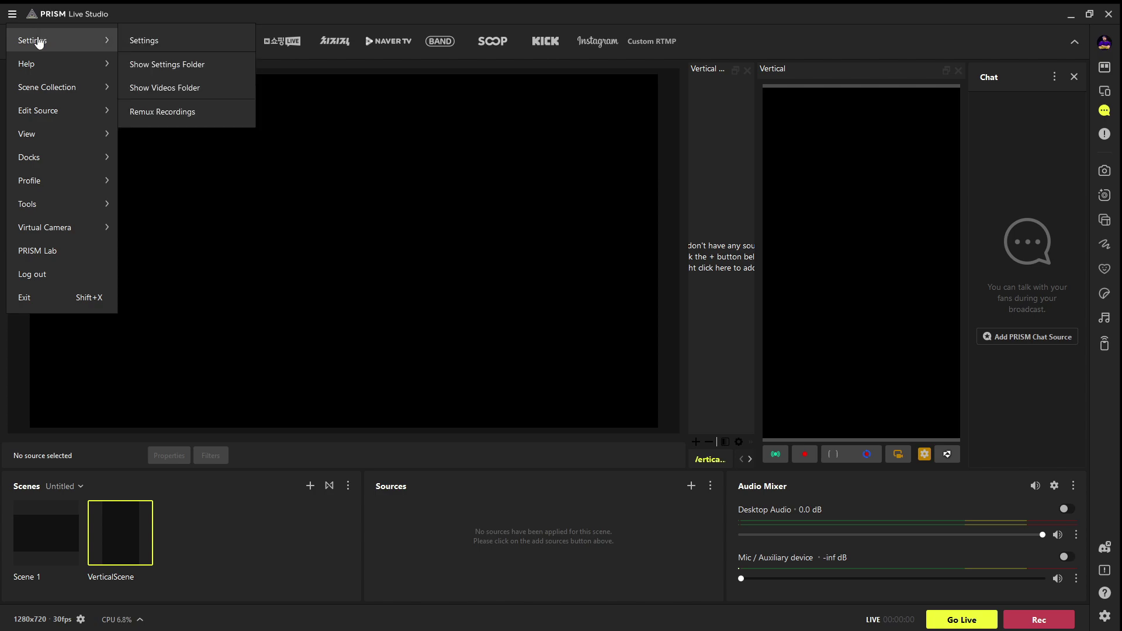
pyautogui.moveTo(47, 69)
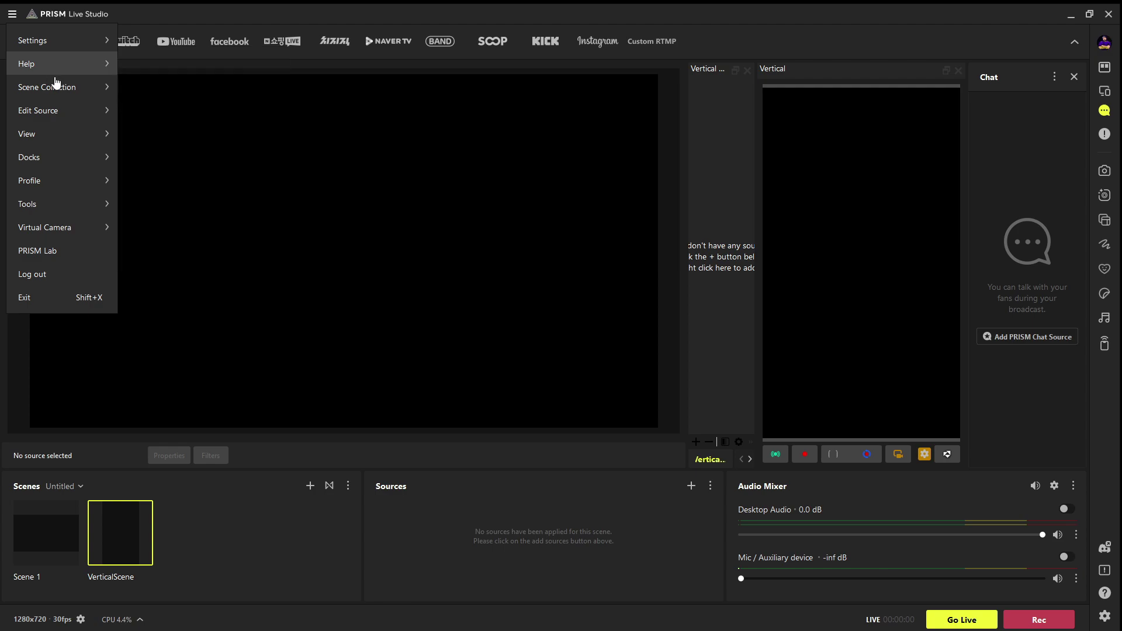
pyautogui.moveTo(58, 119)
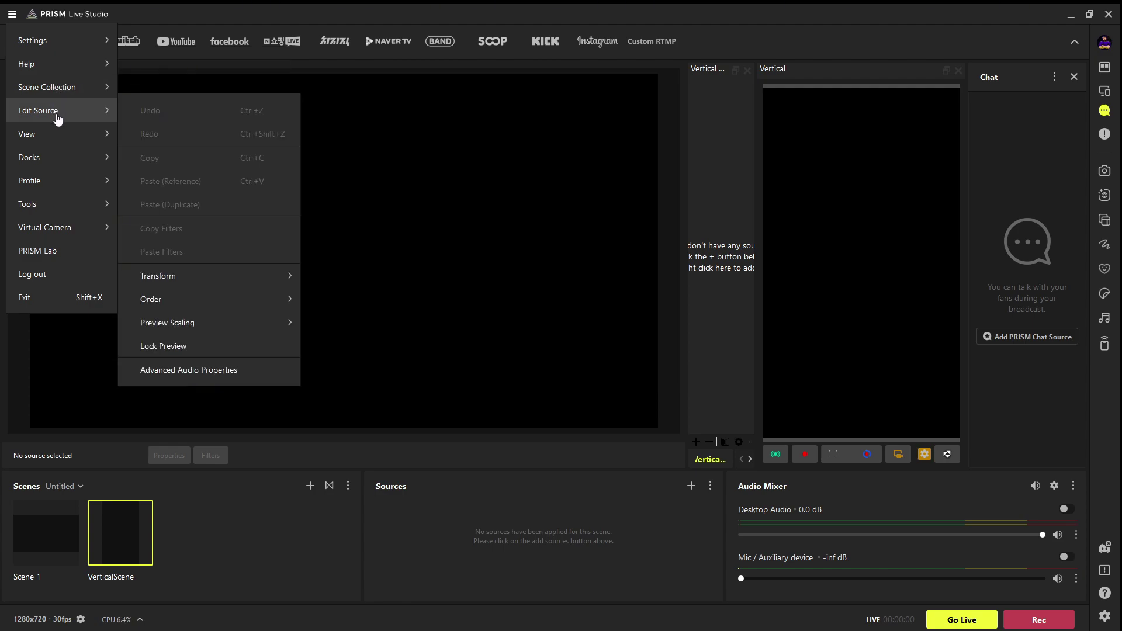
pyautogui.moveTo(65, 142)
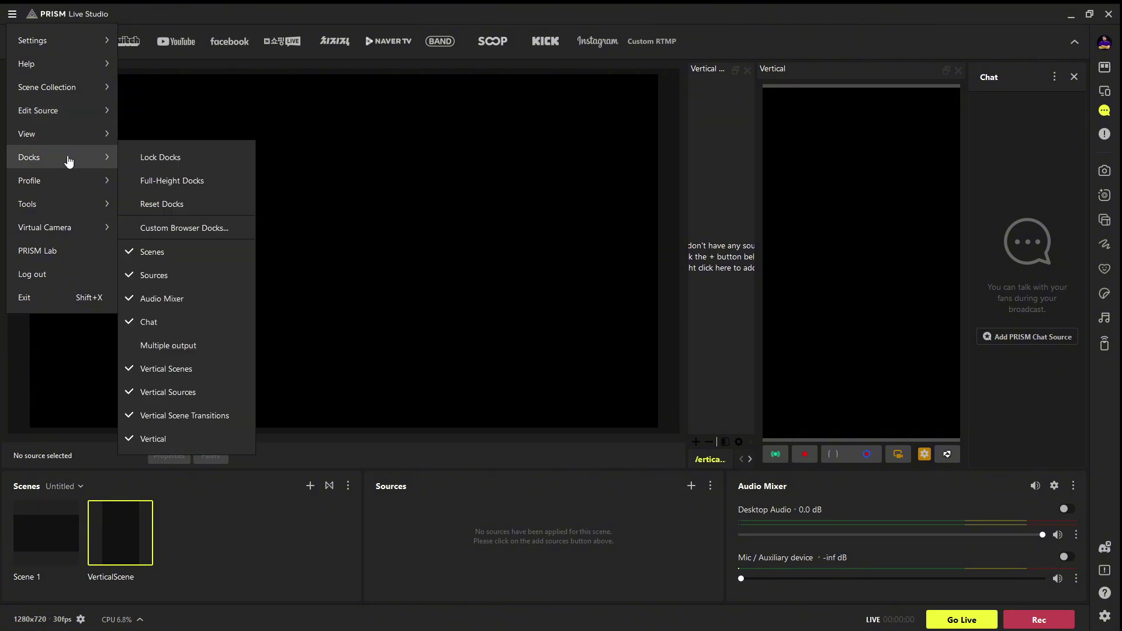
pyautogui.moveTo(68, 203)
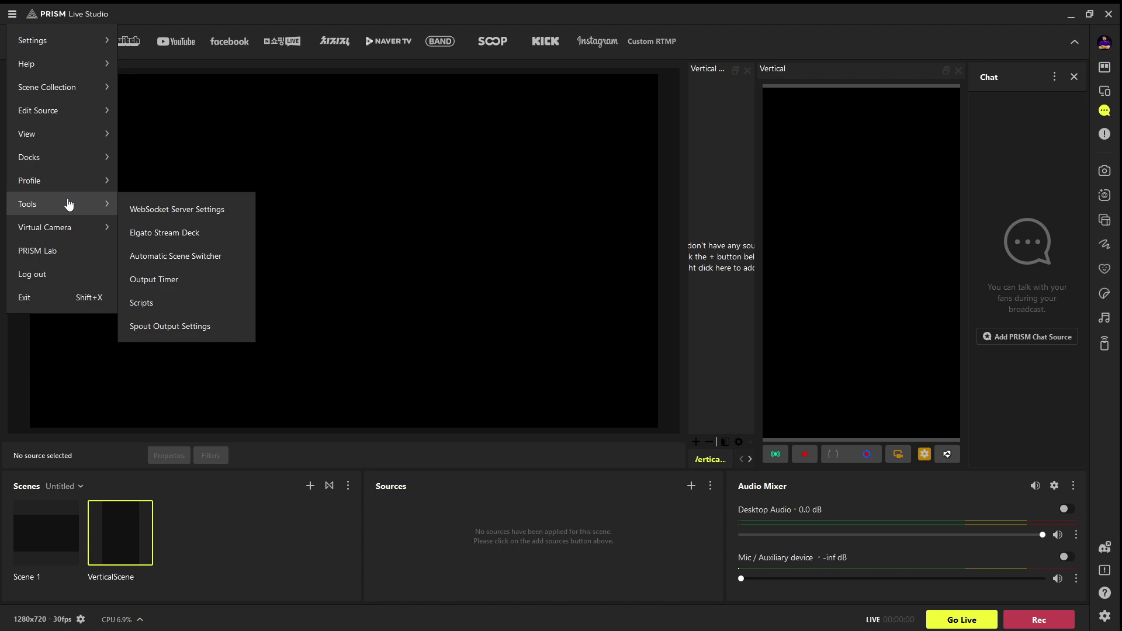
pyautogui.moveTo(72, 224)
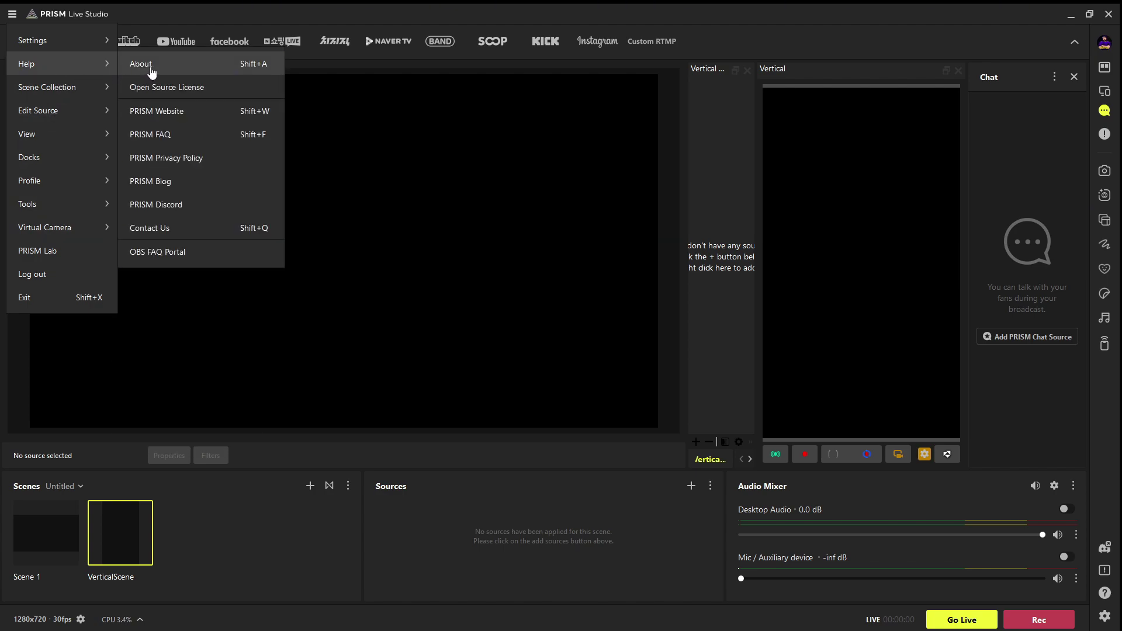
# From Help > About, check for updates and review the v4.4.0 Update Guide confirming version 4.4.0.610
pyautogui.click(146, 71)
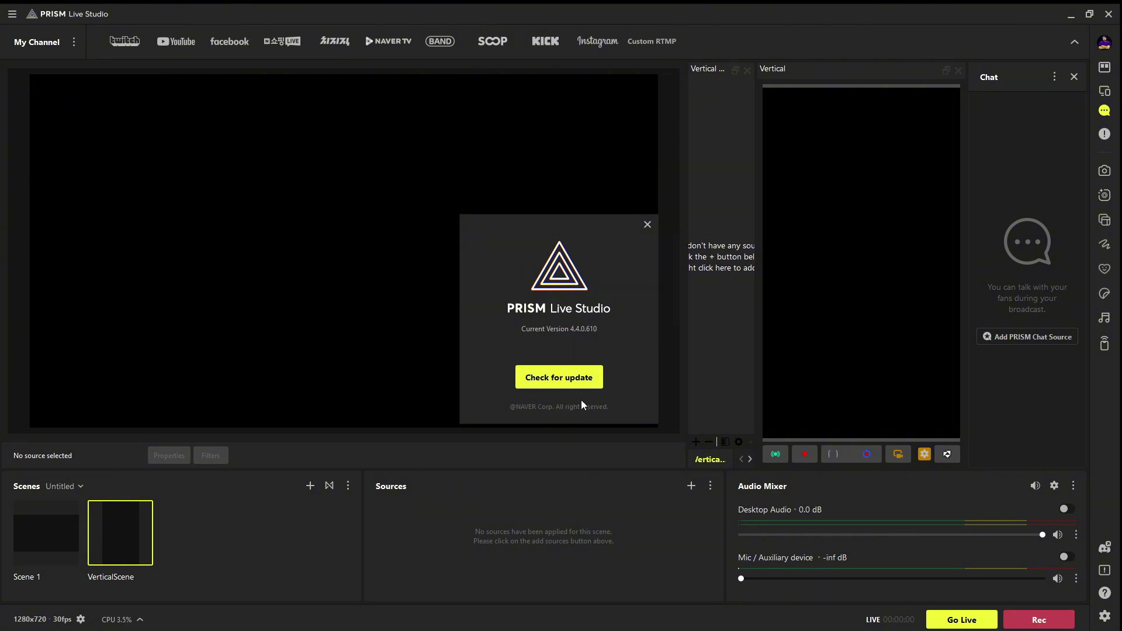
pyautogui.click(553, 387)
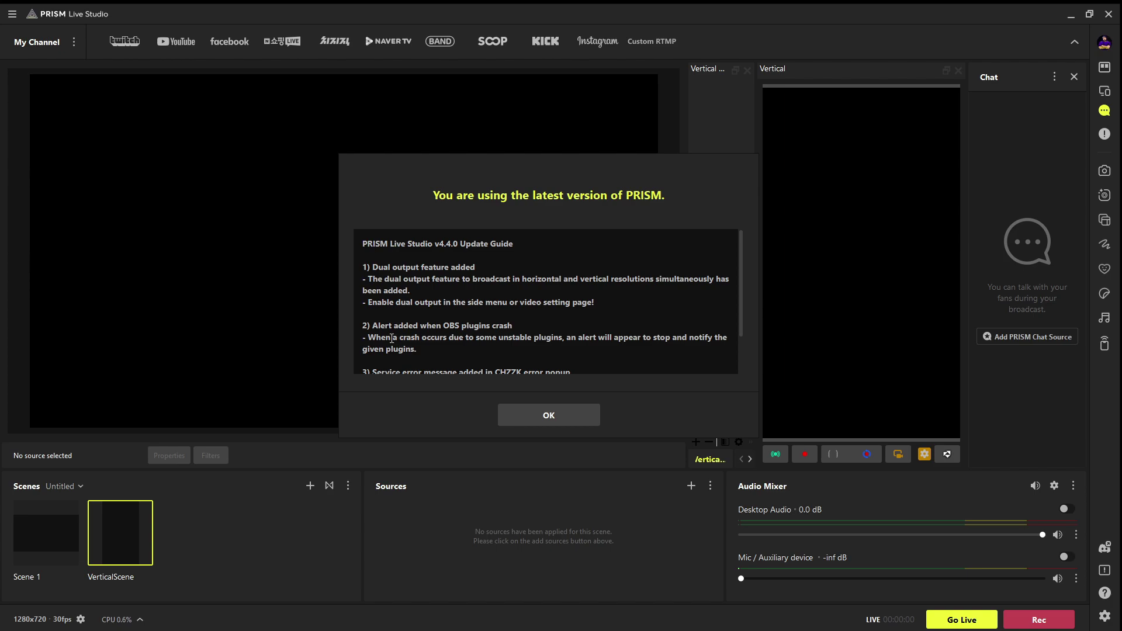
pyautogui.scroll(-2, 572, 302)
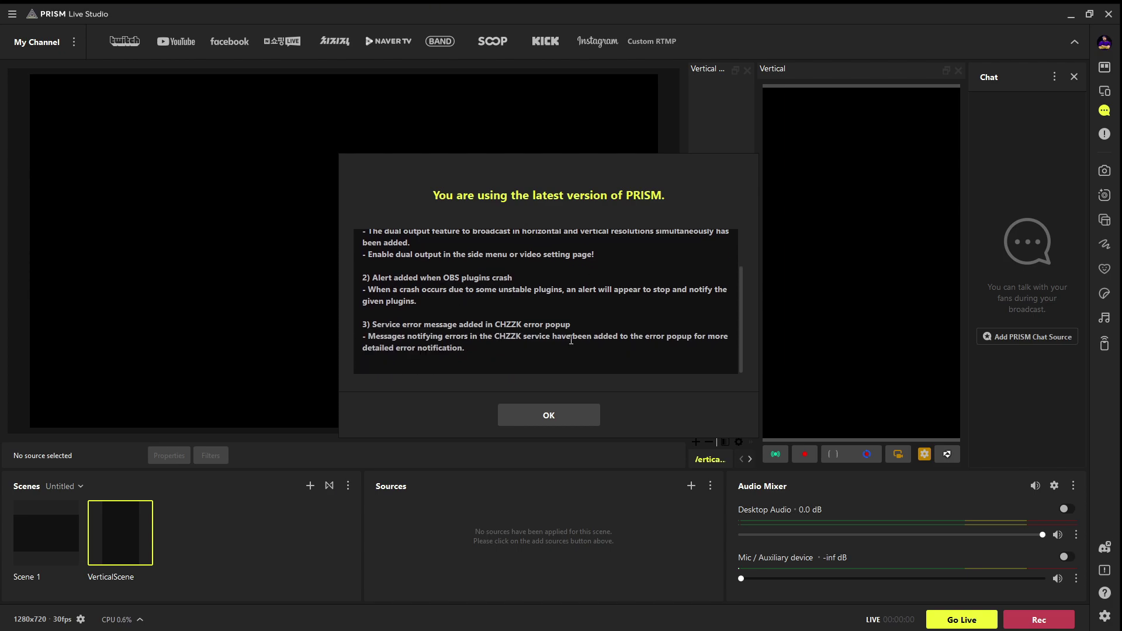
pyautogui.scroll(2, 549, 291)
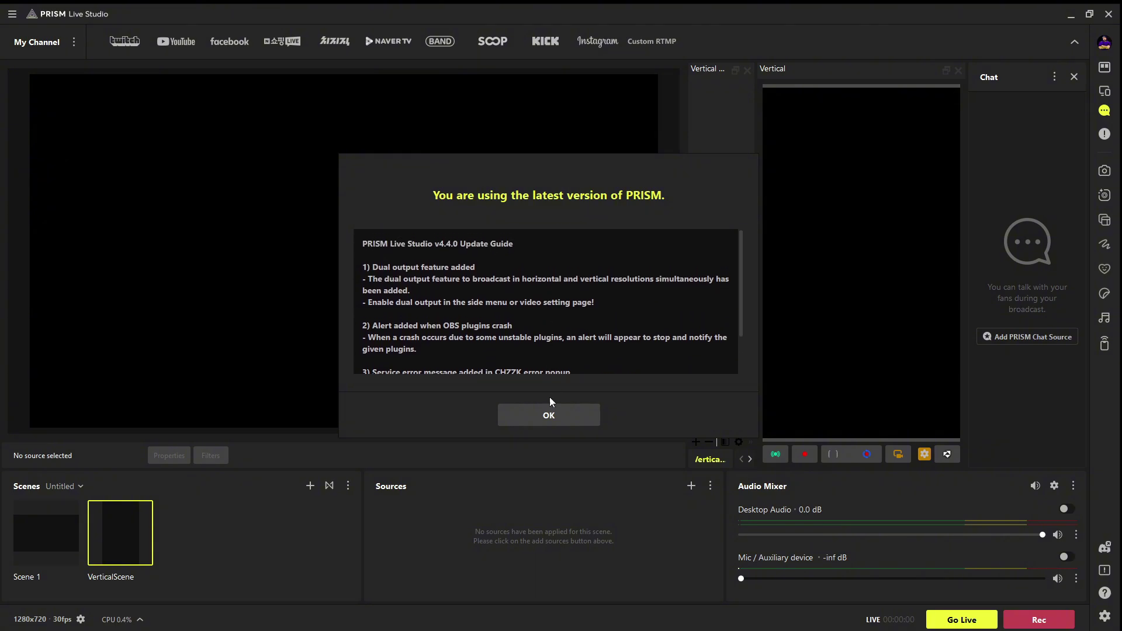
pyautogui.click(566, 423)
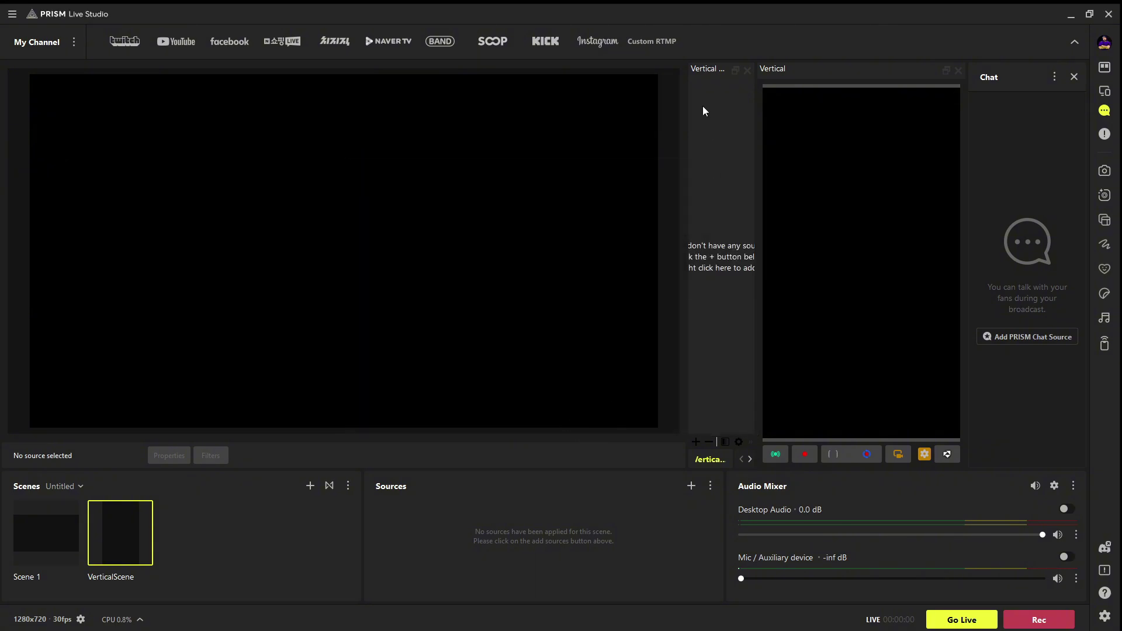